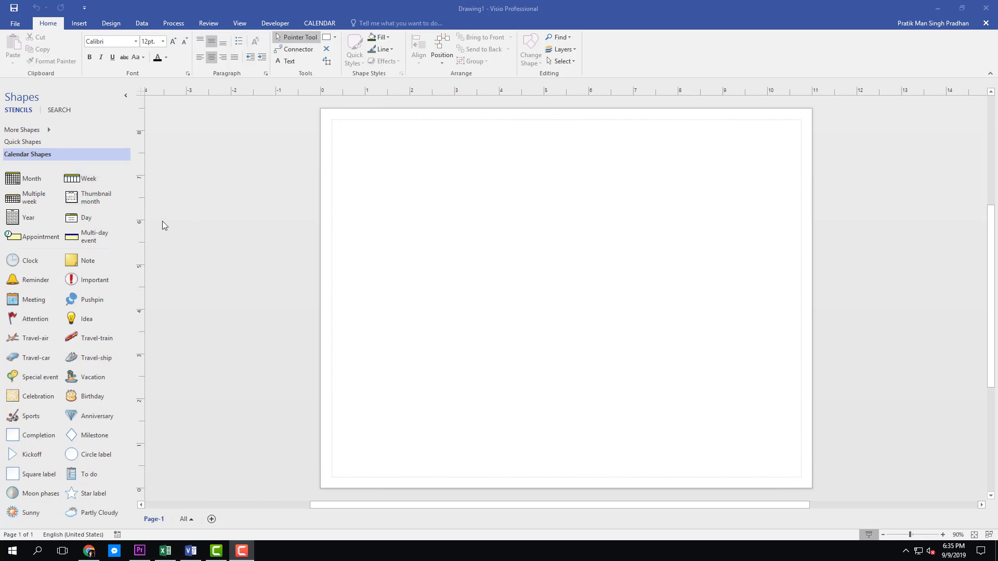
Step: Place a Month calendar shape on the page and configure it for January 2020
{"action": "left_click", "coordinate": [31, 183]}
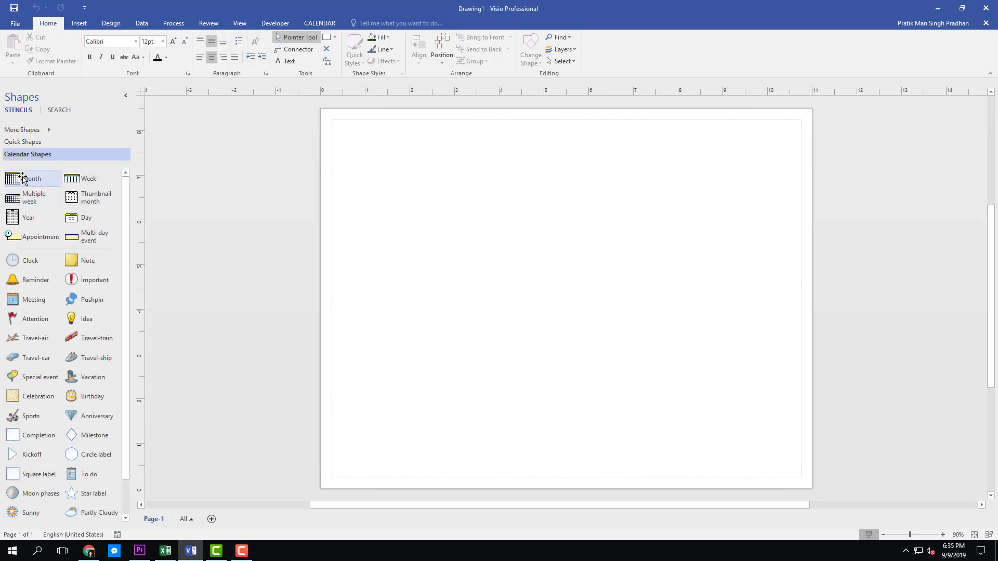
{"action": "left_click_drag", "start_coordinate": [290, 292], "coordinate": [566, 299]}
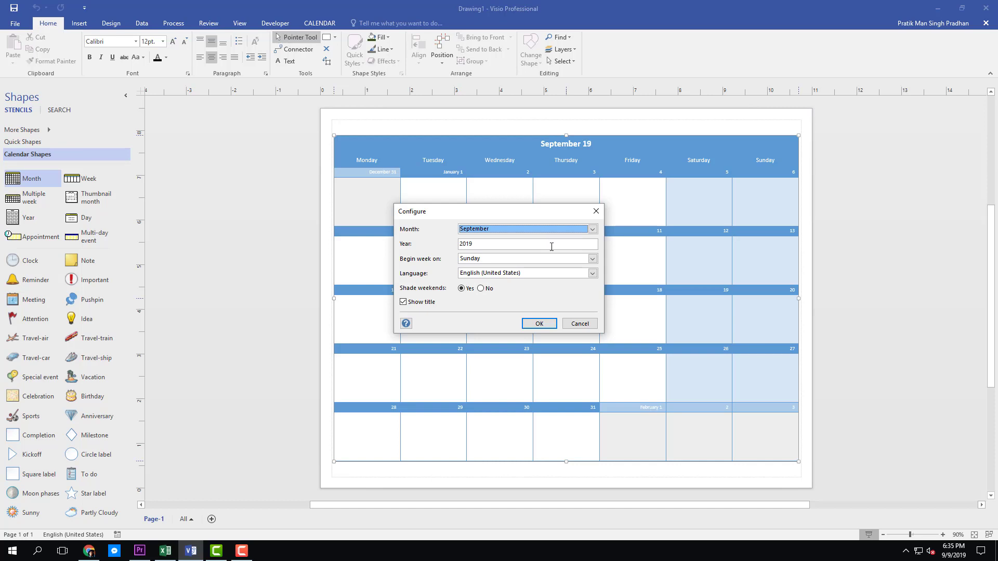
{"action": "left_click", "coordinate": [490, 243]}
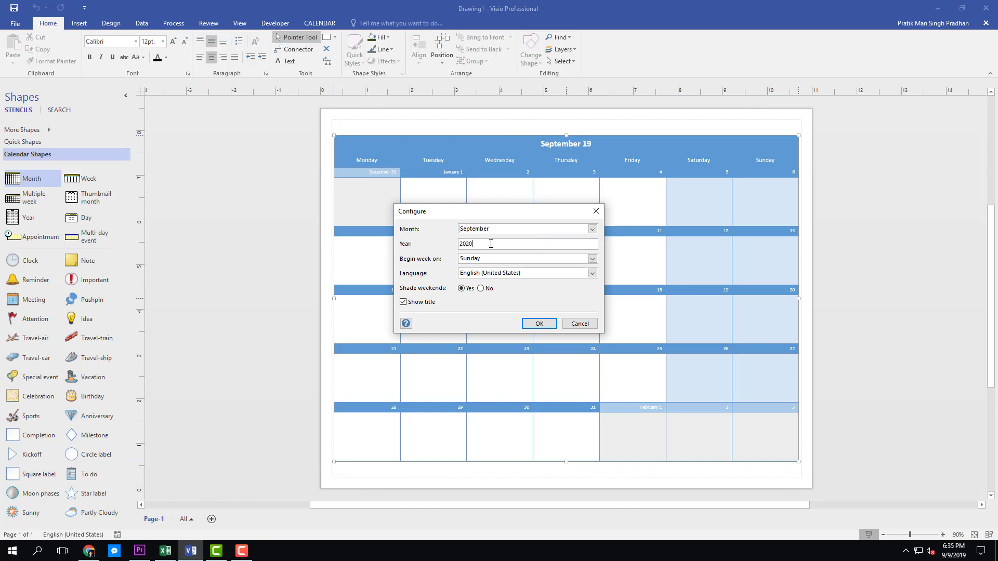
{"action": "type", "text": "20"}
{"action": "left_click", "coordinate": [529, 231]}
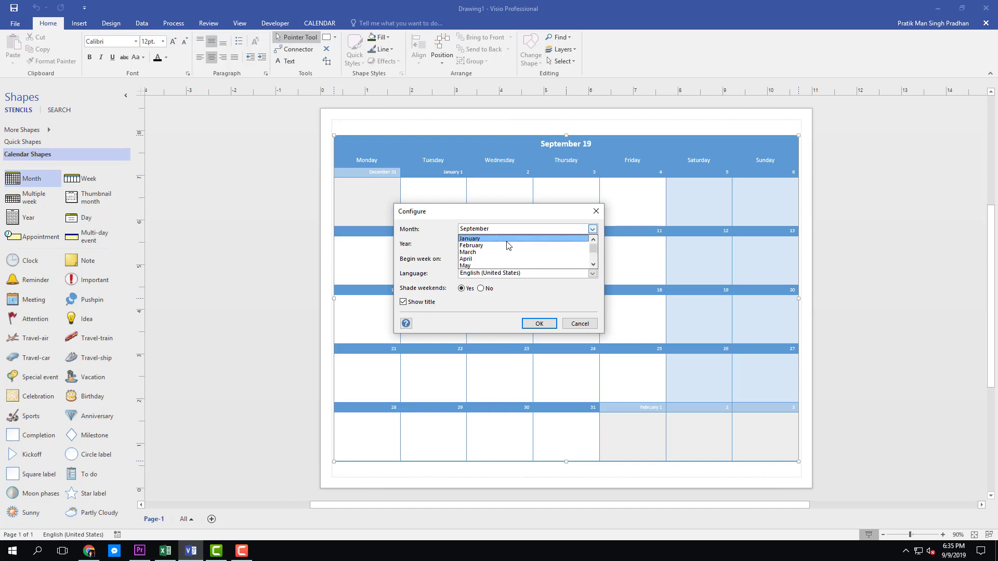
{"action": "left_click", "coordinate": [498, 242]}
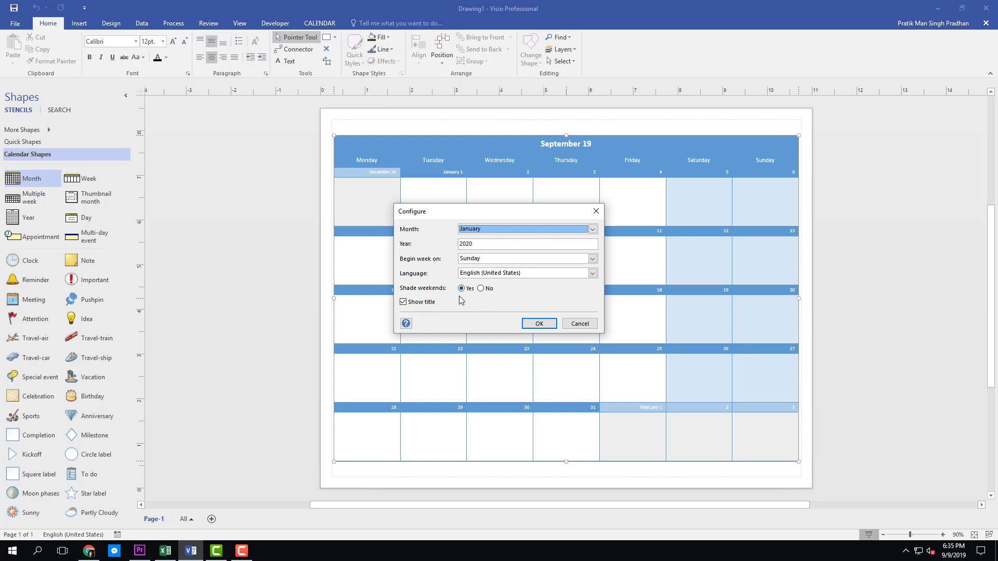
{"action": "left_click", "coordinate": [539, 326]}
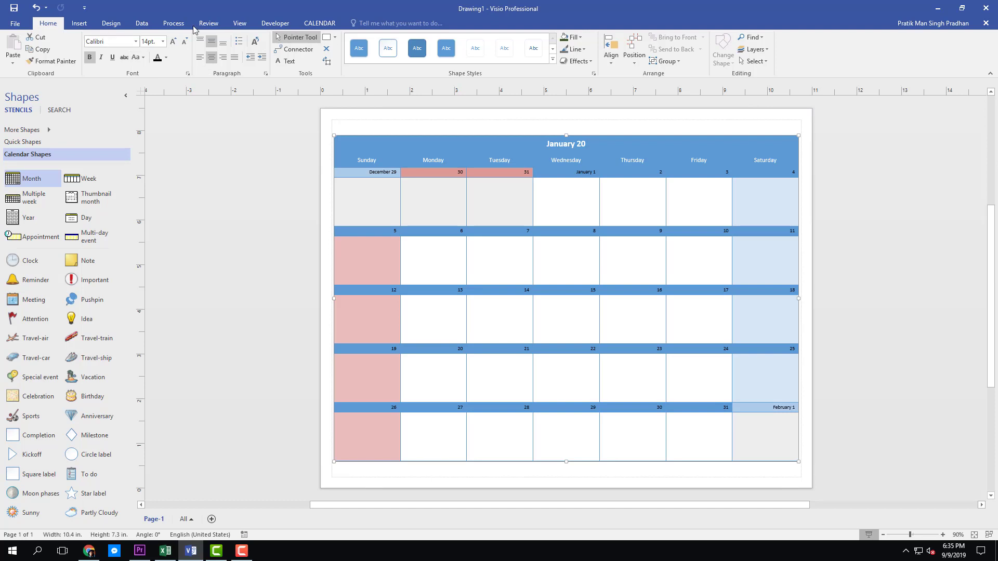
Step: Try a plain black-and-white theme and a glossy blue theme on the calendar
{"action": "left_click", "coordinate": [111, 23]}
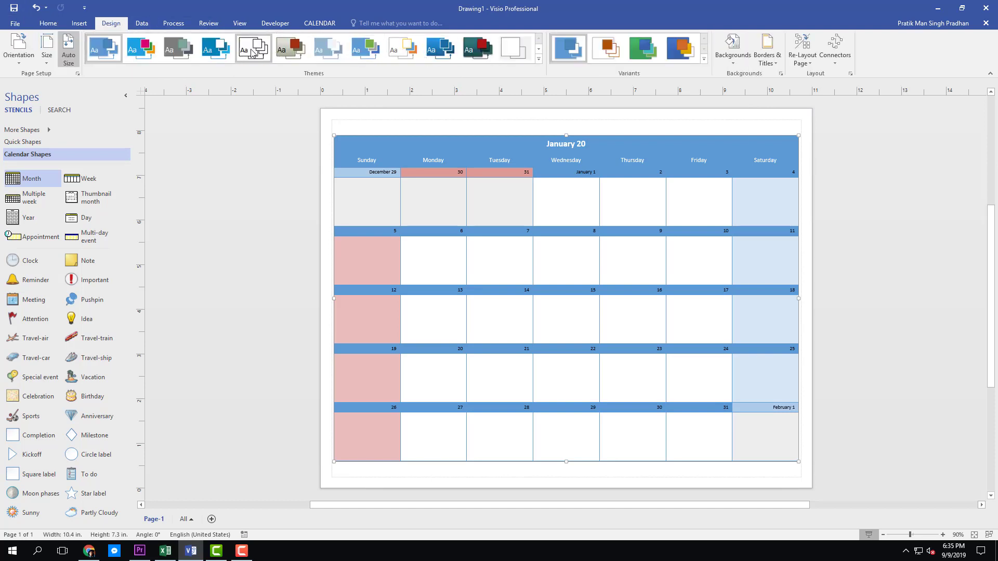
{"action": "left_click", "coordinate": [253, 52]}
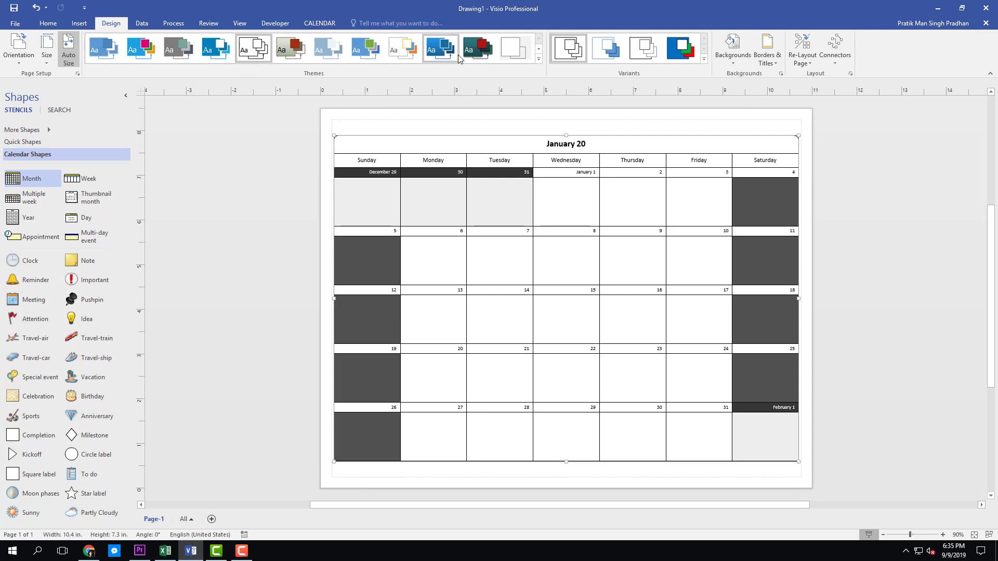
{"action": "left_click", "coordinate": [458, 57]}
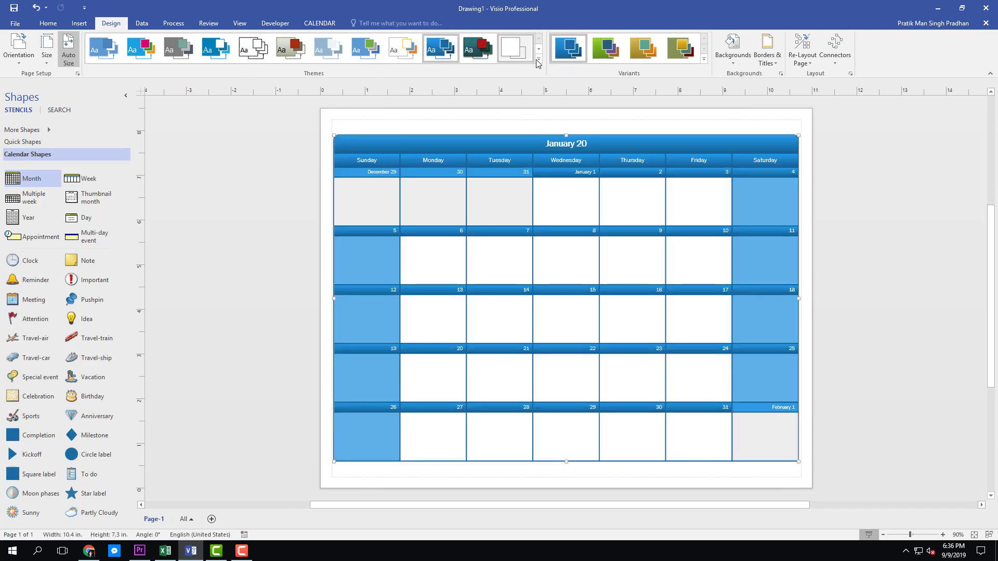
Step: Apply the hand-drawn Marker theme to the calendar with its blue variant
{"action": "left_click", "coordinate": [538, 61]}
{"action": "left_click", "coordinate": [179, 188]}
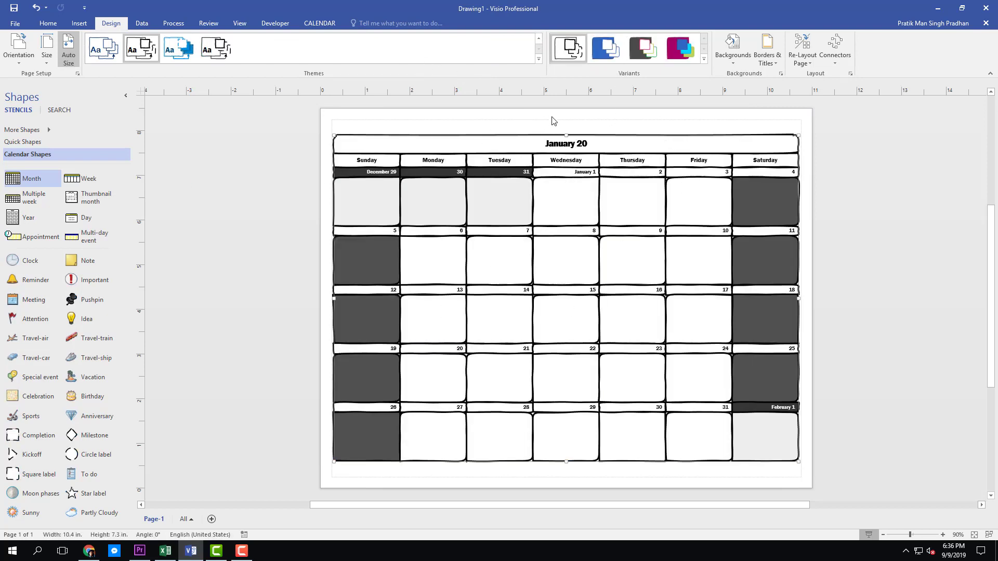
{"action": "left_click", "coordinate": [604, 55]}
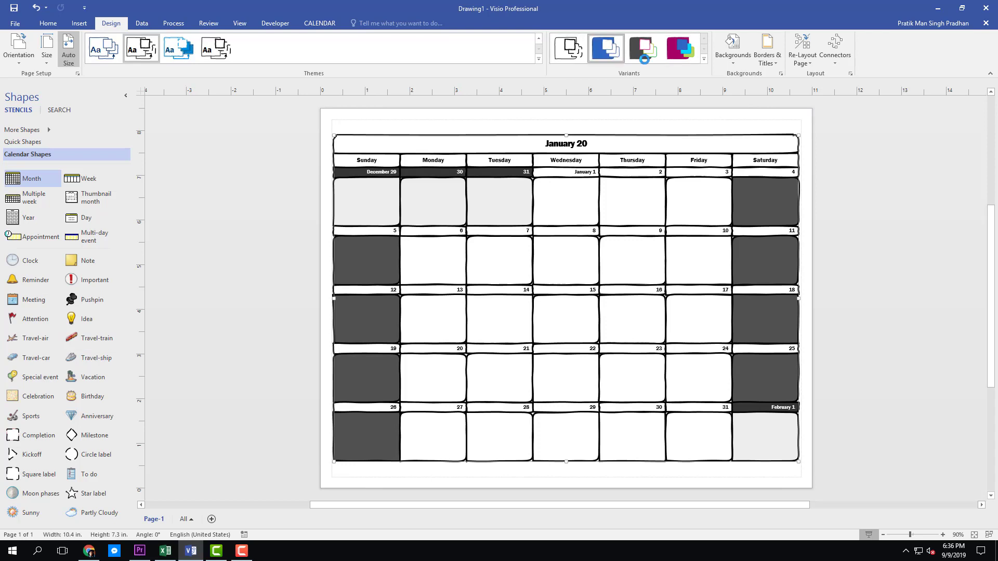
Step: Change the theme's color scheme to the built-in Ion colors and deselect the calendar
{"action": "left_click", "coordinate": [704, 59]}
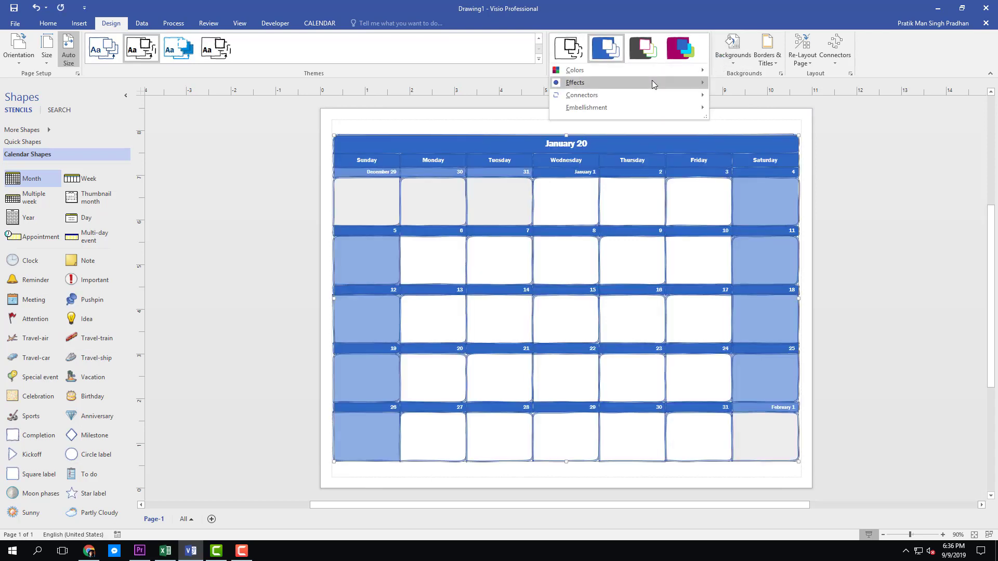
{"action": "mouse_move", "coordinate": [656, 76]}
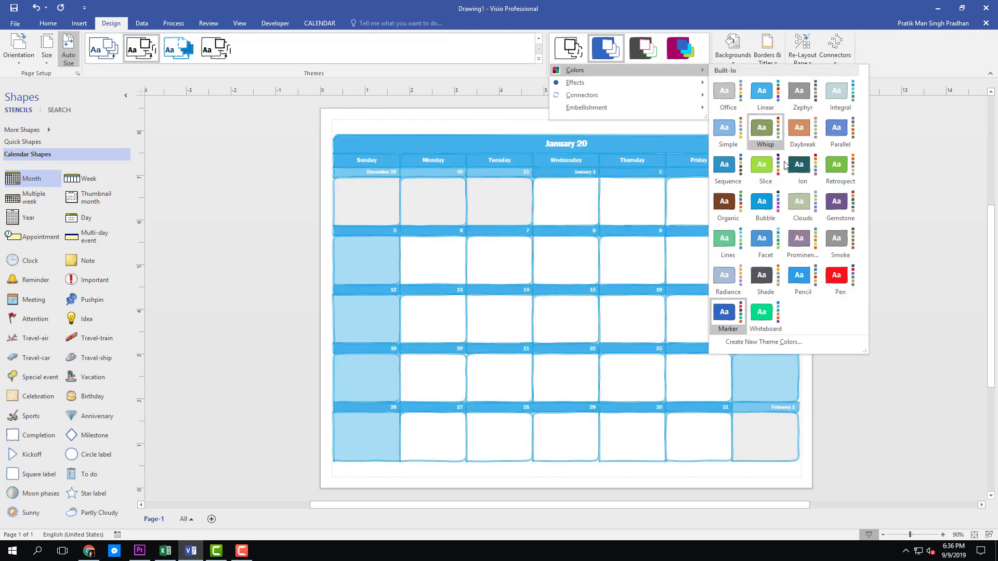
{"action": "left_click", "coordinate": [801, 177]}
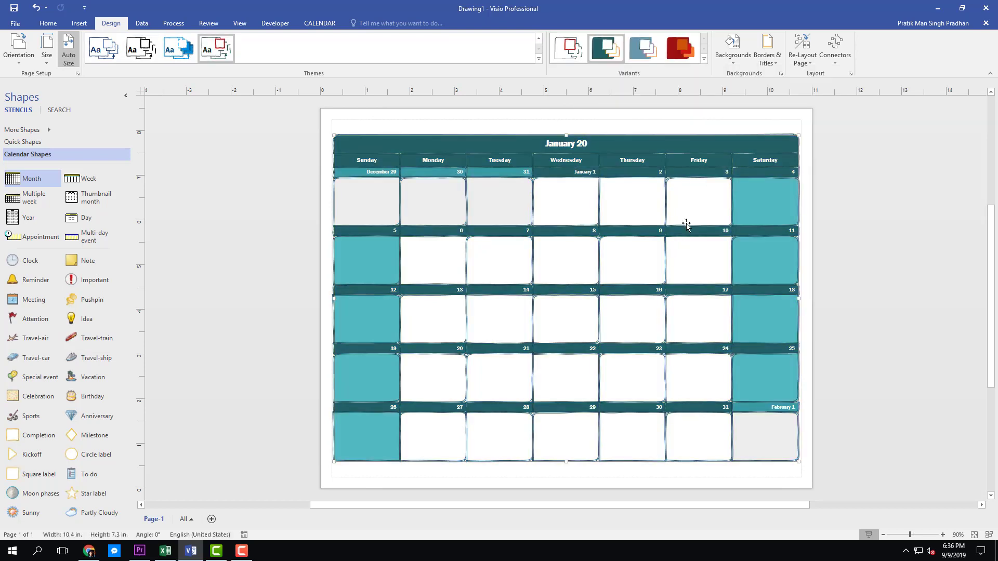
{"action": "left_click", "coordinate": [571, 155]}
{"action": "key", "text": "Escape"}
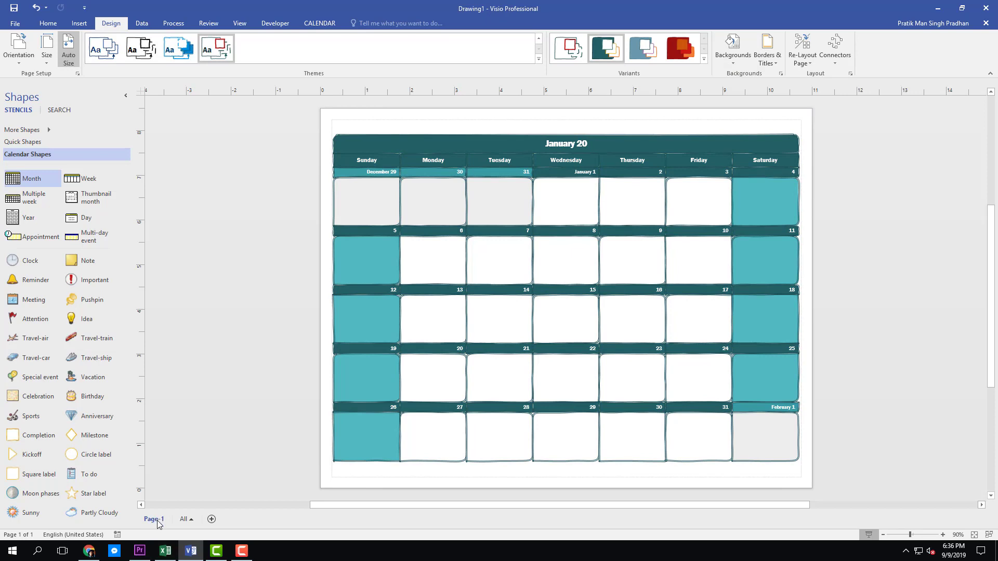
Step: Rename the January calendar's page as Jan
{"action": "right_click", "coordinate": [154, 520]}
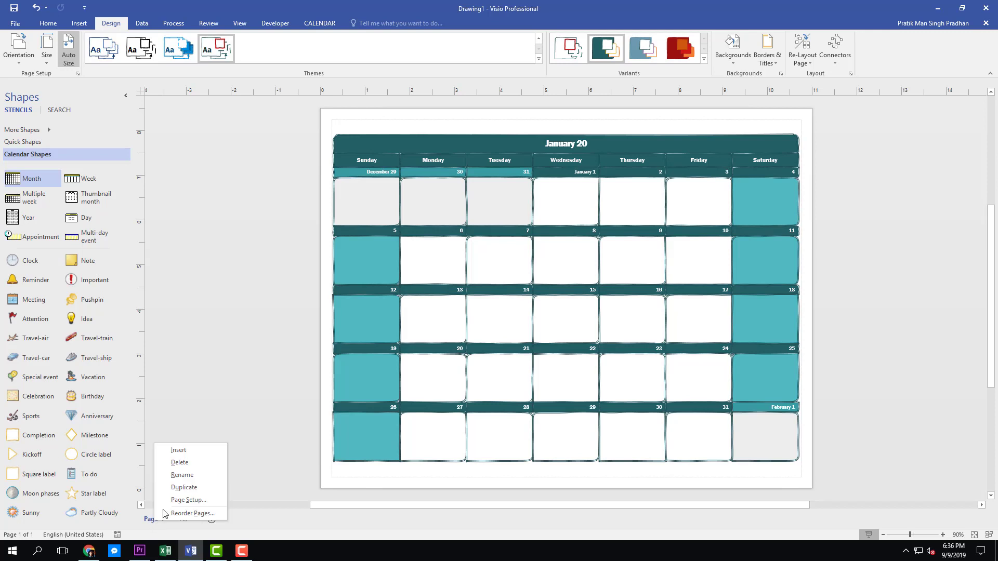
{"action": "left_click", "coordinate": [182, 475]}
{"action": "type", "text": "Jan"}
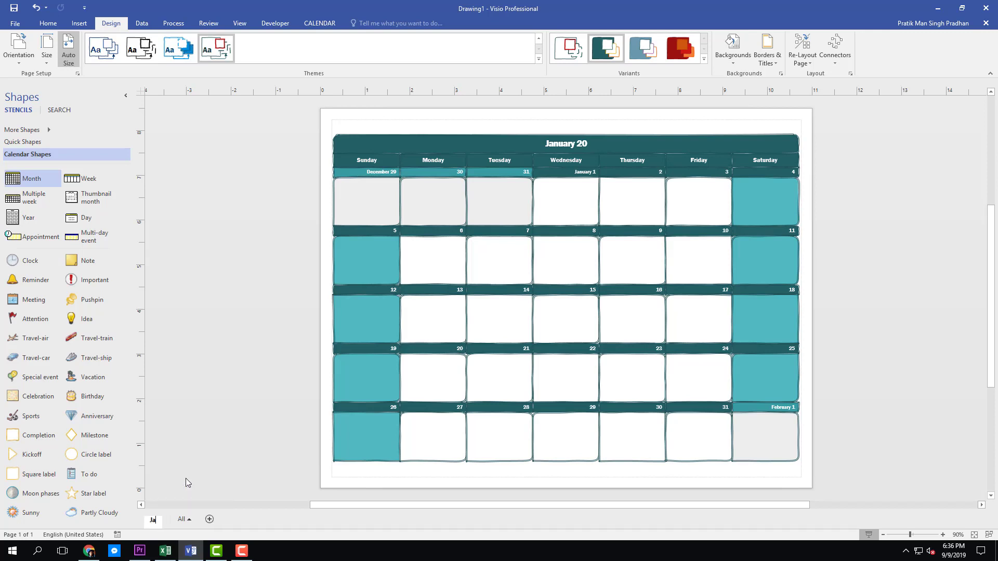
{"action": "key", "text": "Return"}
Step: Duplicate the Jan page and rename the copy as Feb
{"action": "right_click", "coordinate": [155, 521]}
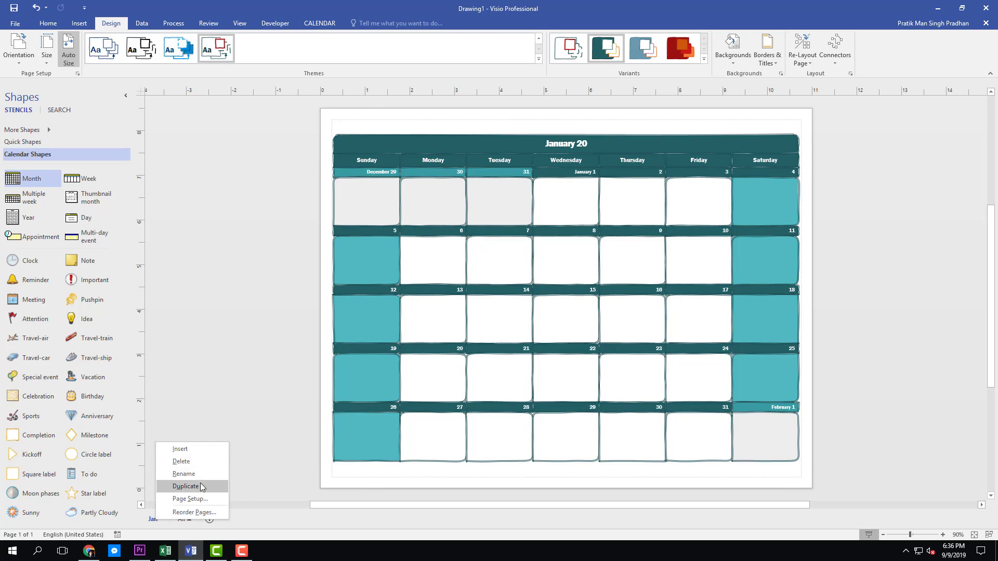
{"action": "left_click", "coordinate": [203, 487]}
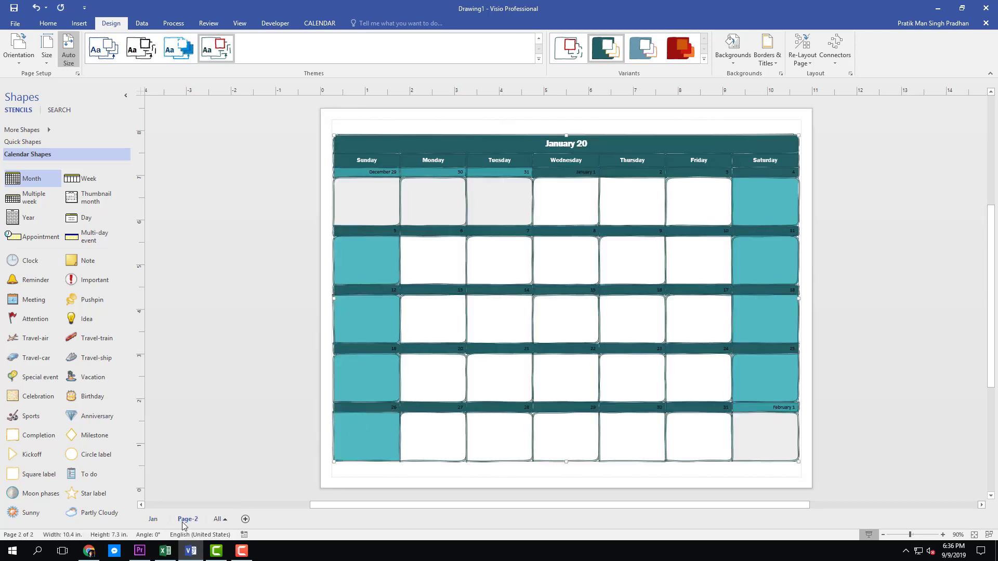
{"action": "double_click", "coordinate": [187, 521]}
{"action": "type", "text": "Feb"}
{"action": "key", "text": "Return"}
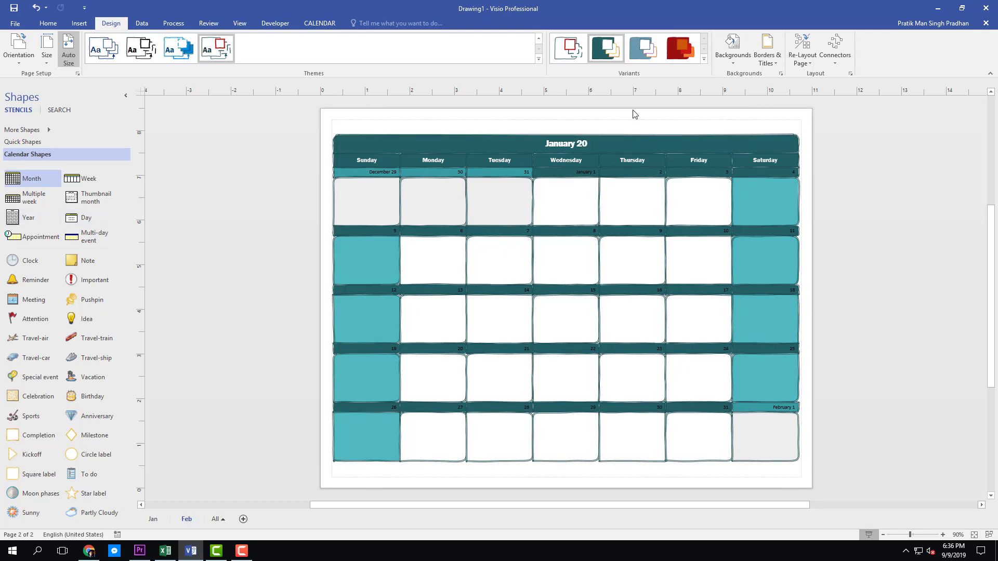
{"action": "left_click", "coordinate": [616, 141]}
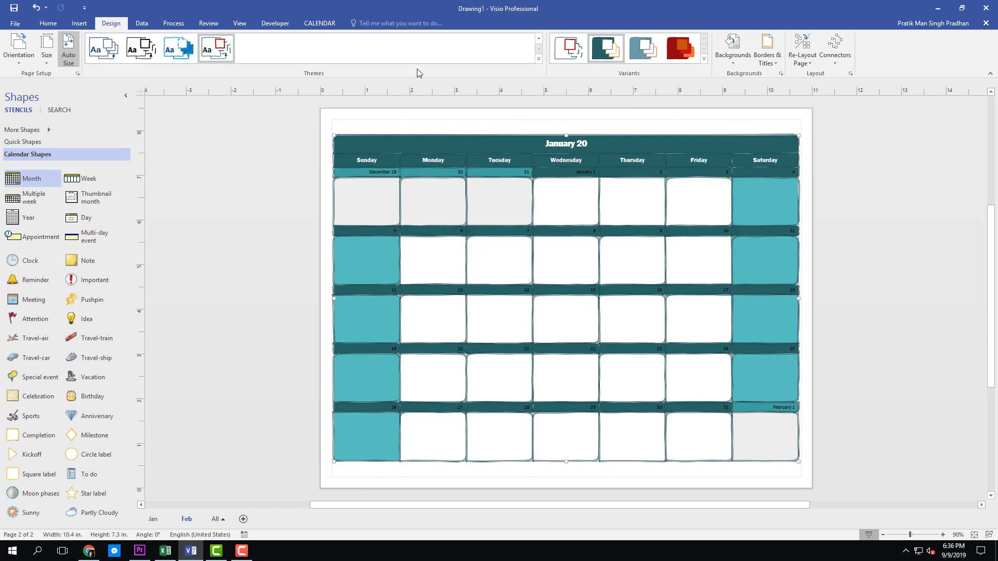
{"action": "left_click", "coordinate": [326, 23]}
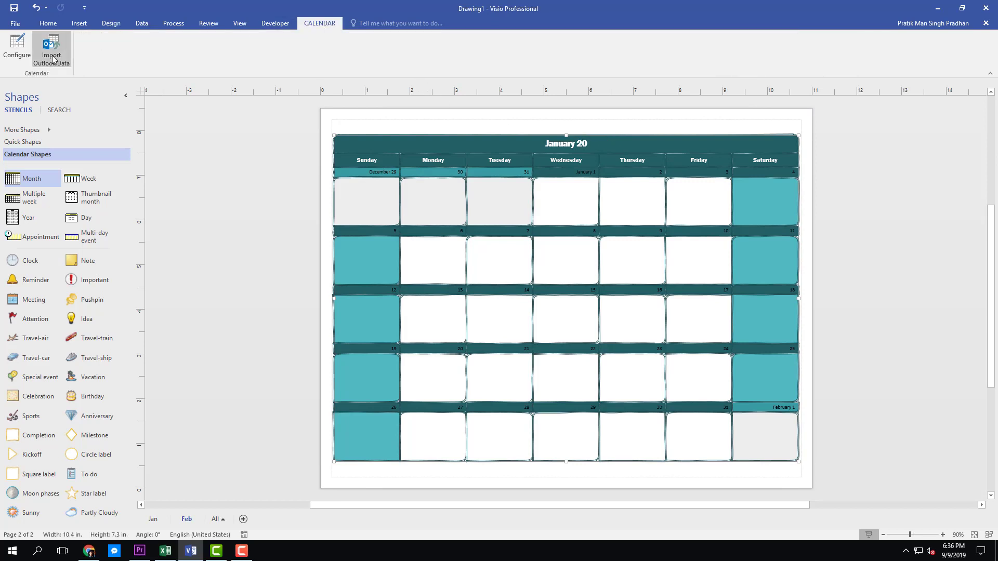
{"action": "left_click", "coordinate": [17, 46]}
{"action": "left_click", "coordinate": [597, 211]}
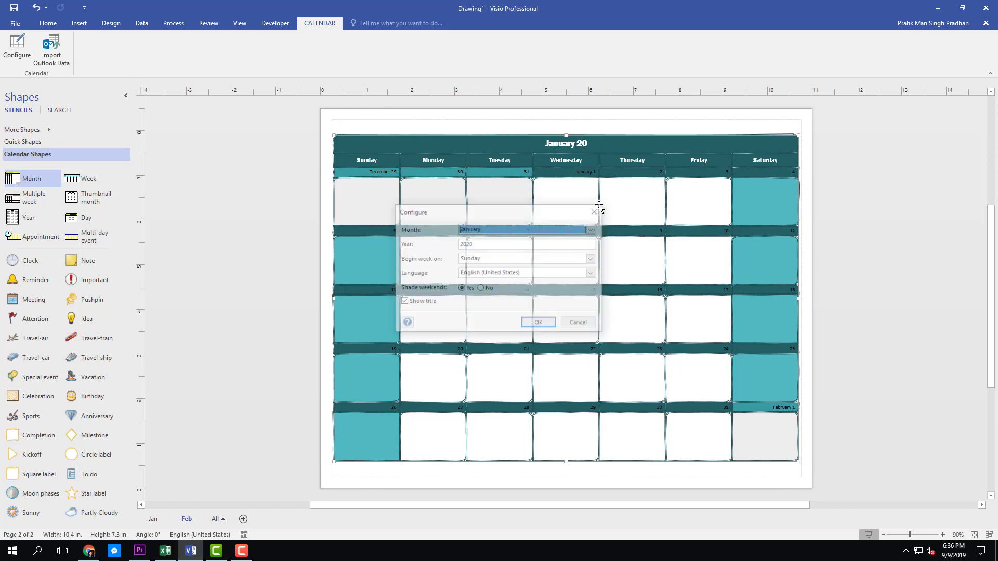
Step: Configure the calendar on the Feb page for the month of February and accept the date range change
{"action": "right_click", "coordinate": [626, 145]}
{"action": "left_click", "coordinate": [669, 156]}
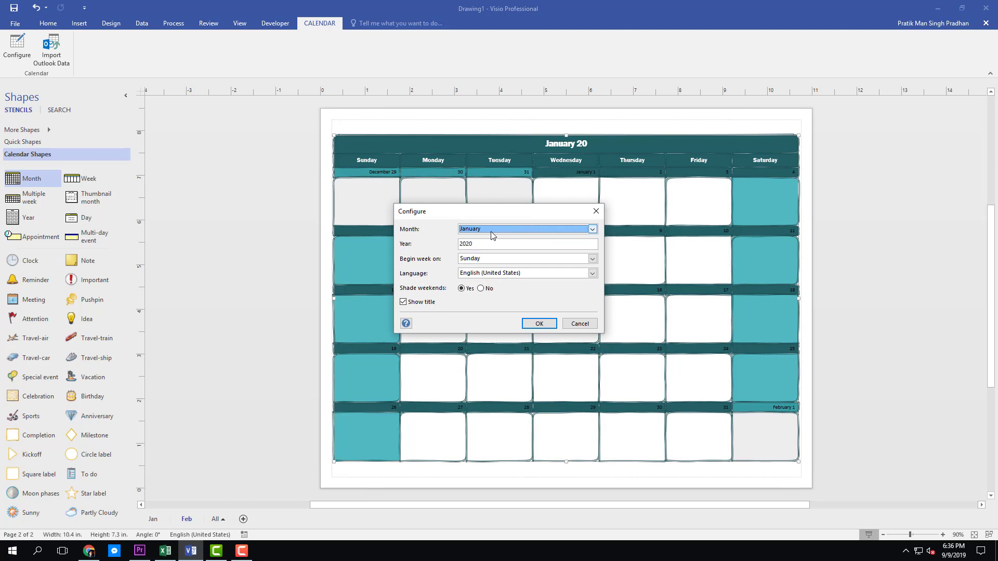
{"action": "left_click", "coordinate": [491, 235]}
{"action": "left_click", "coordinate": [490, 244]}
{"action": "left_click", "coordinate": [539, 323]}
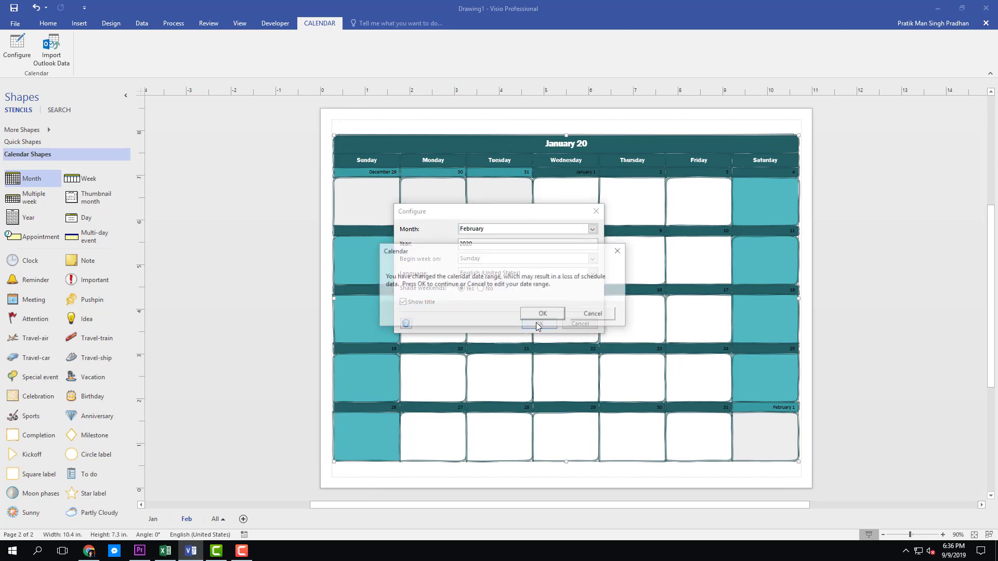
{"action": "left_click", "coordinate": [542, 316]}
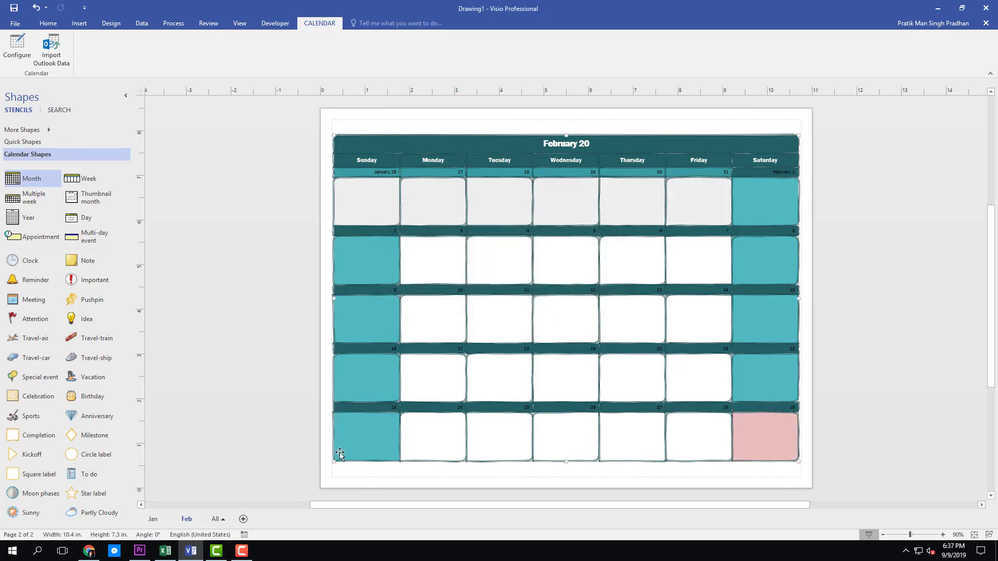
Step: Duplicate the Feb page and rename the copy as Mar
{"action": "right_click", "coordinate": [190, 517]}
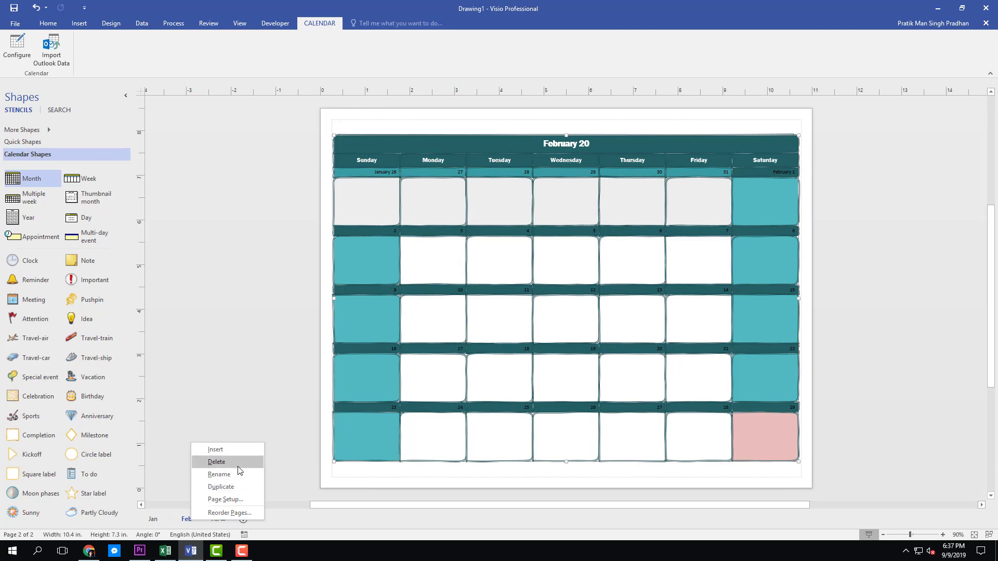
{"action": "left_click", "coordinate": [237, 483]}
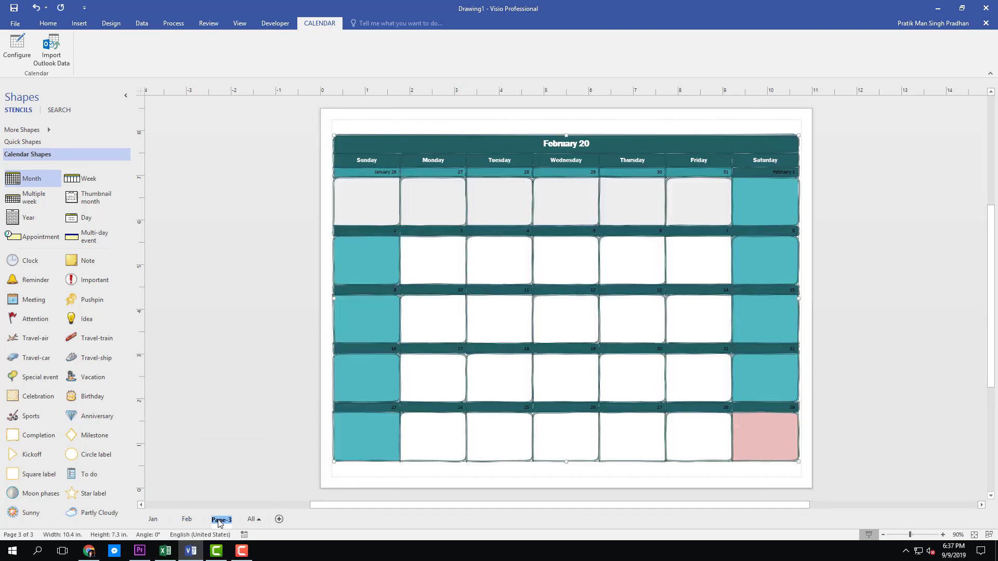
{"action": "type", "text": "Ma"}
Step: Duplicate the Mar page and rename the copy as Apr
{"action": "right_click", "coordinate": [222, 520]}
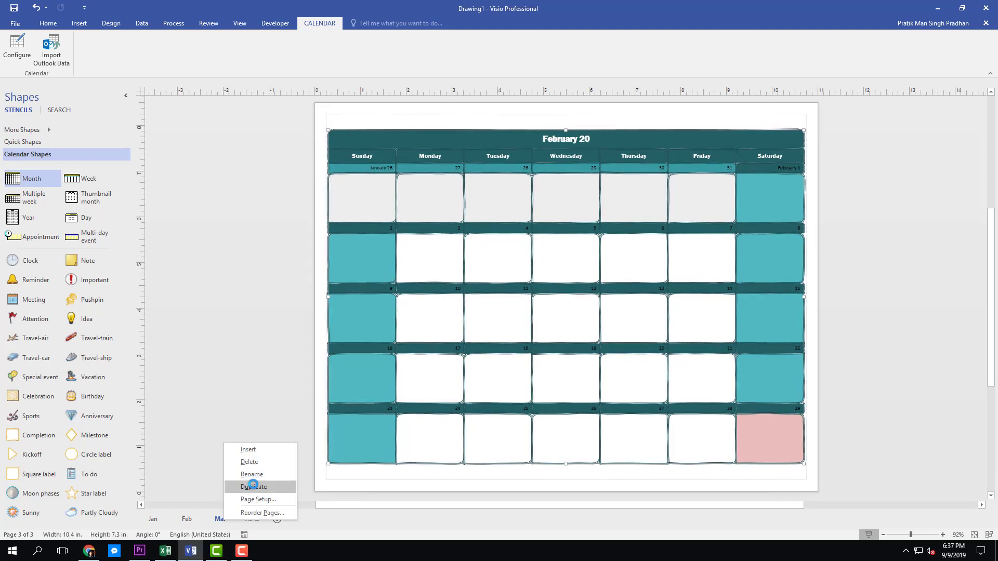
{"action": "left_click", "coordinate": [253, 487]}
{"action": "double_click", "coordinate": [255, 520]}
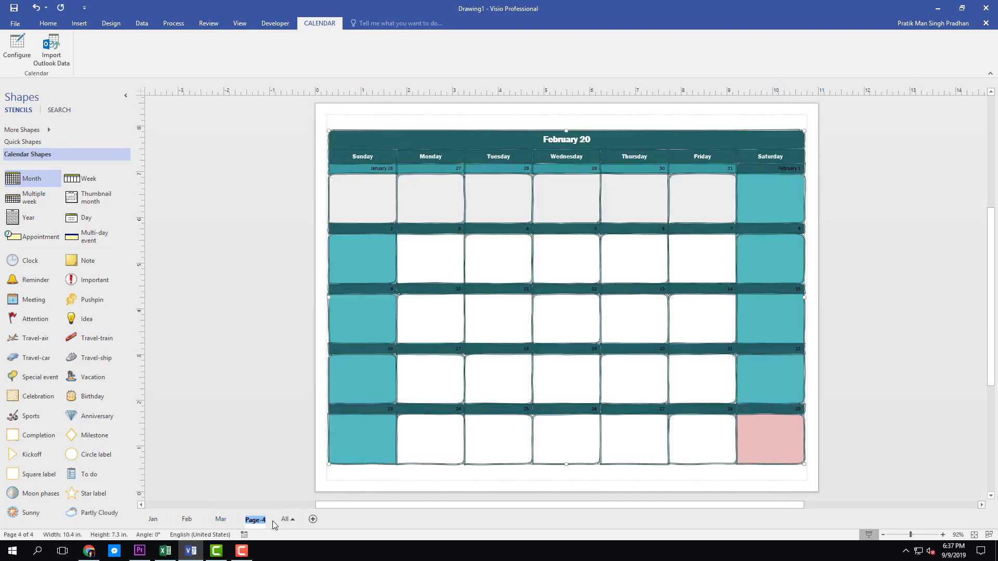
{"action": "type", "text": "Ao"}
{"action": "type", "text": "r"}
{"action": "left_click", "coordinate": [251, 446]}
Step: Duplicate the Apr page and rename the copy as May
{"action": "right_click", "coordinate": [253, 520]}
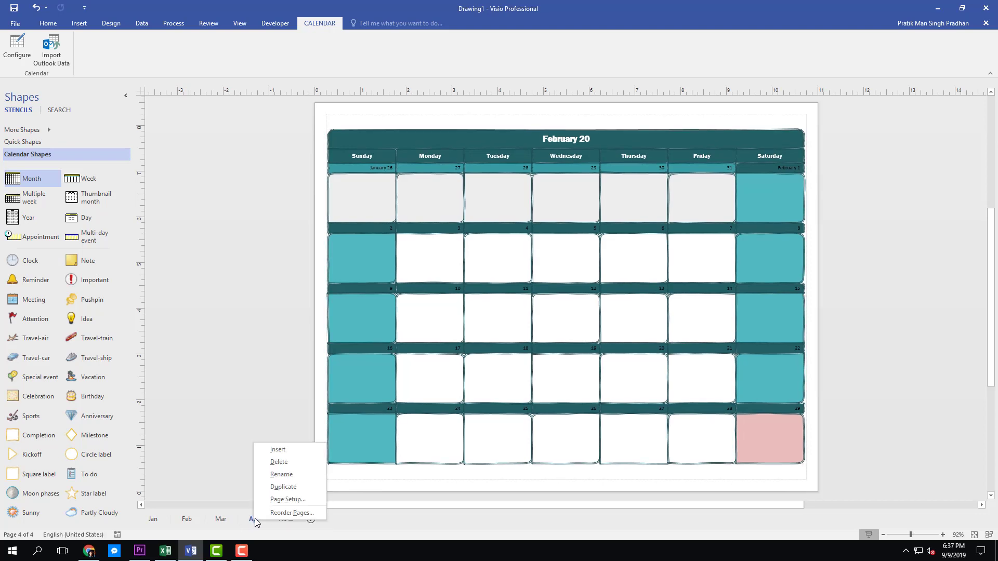
{"action": "left_click", "coordinate": [288, 487]}
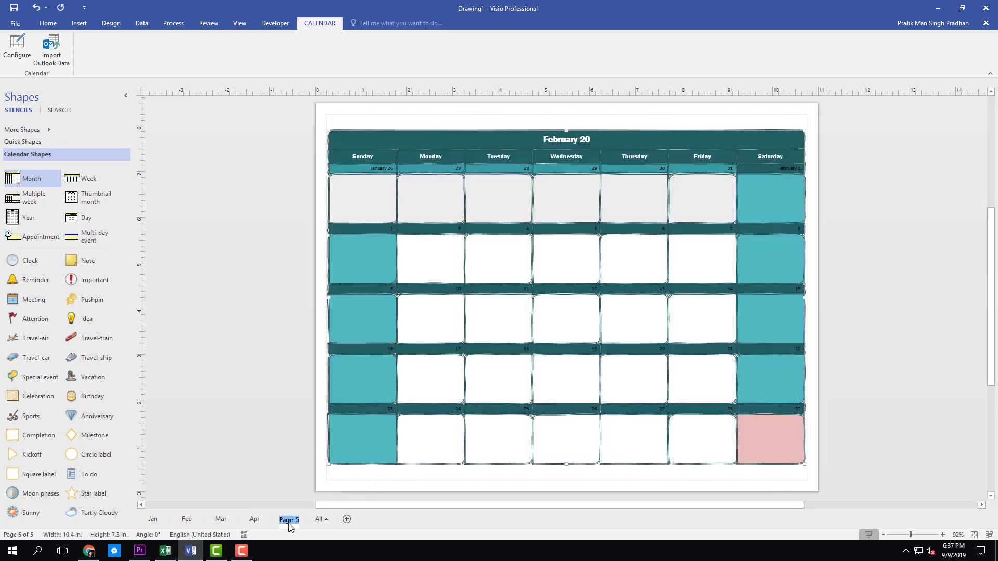
{"action": "type", "text": "May"}
{"action": "left_click", "coordinate": [273, 455]}
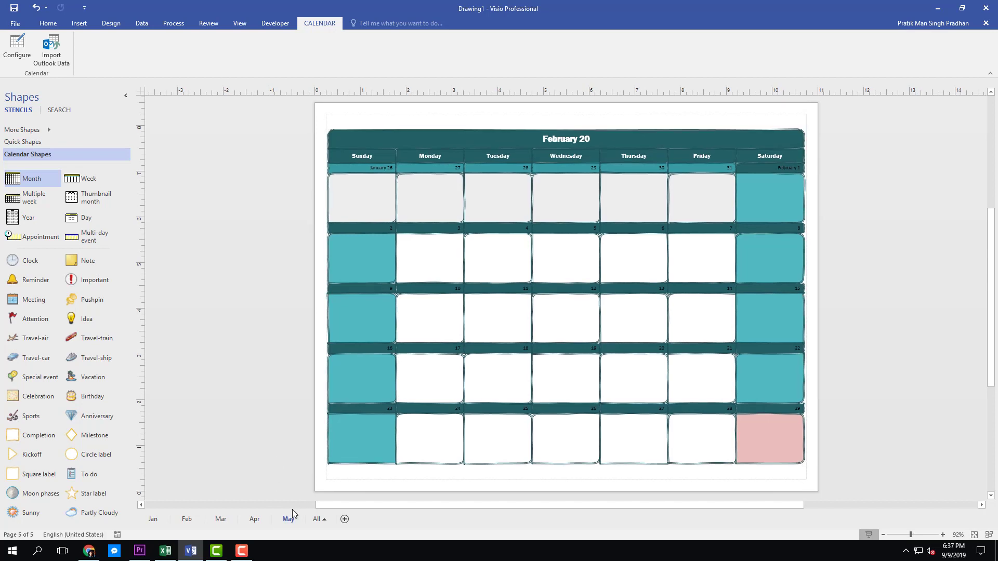
Step: Duplicate the May page and rename the copy as Jun
{"action": "right_click", "coordinate": [293, 518]}
{"action": "left_click", "coordinate": [323, 483]}
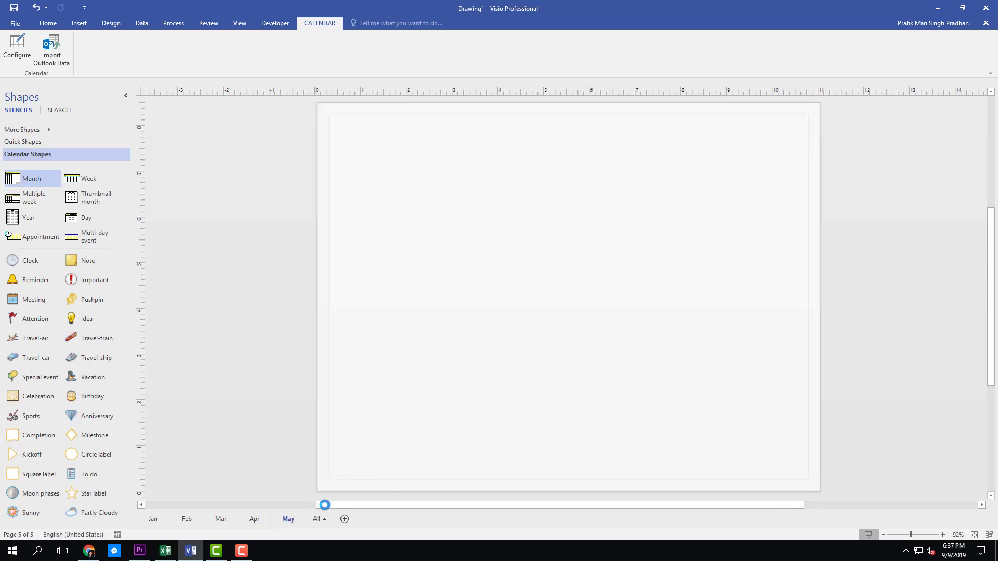
{"action": "double_click", "coordinate": [323, 519]}
{"action": "type", "text": "Ju"}
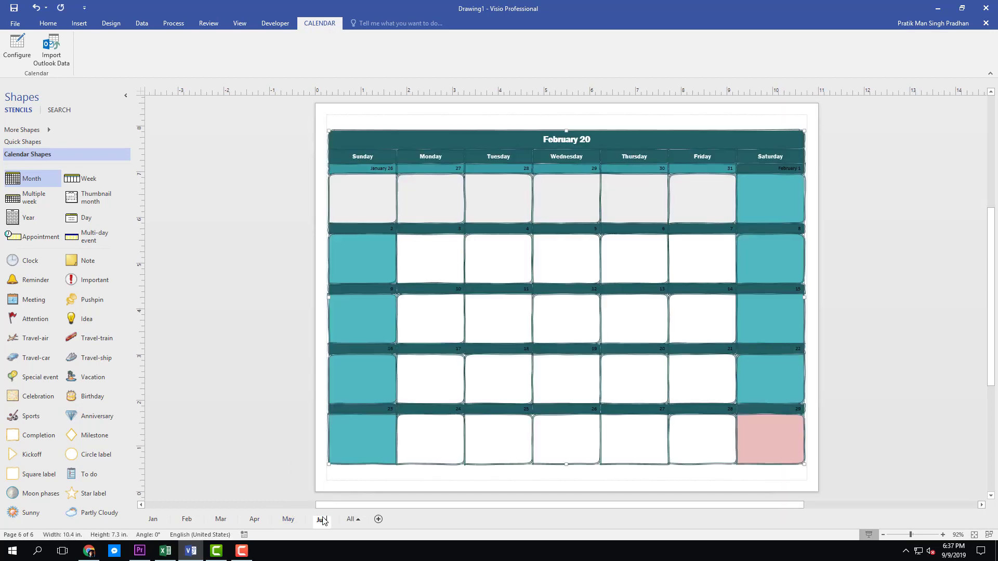
{"action": "type", "text": "n"}
{"action": "left_click", "coordinate": [273, 463]}
Step: Duplicate the Jun page and rename the copy as Jul
{"action": "right_click", "coordinate": [322, 519]}
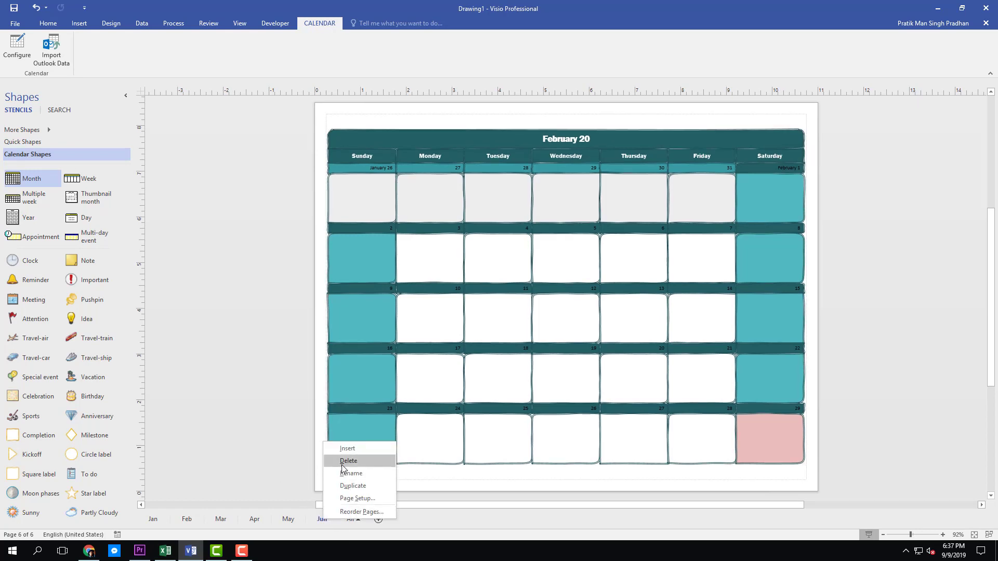
{"action": "left_click", "coordinate": [358, 488]}
{"action": "double_click", "coordinate": [354, 521]}
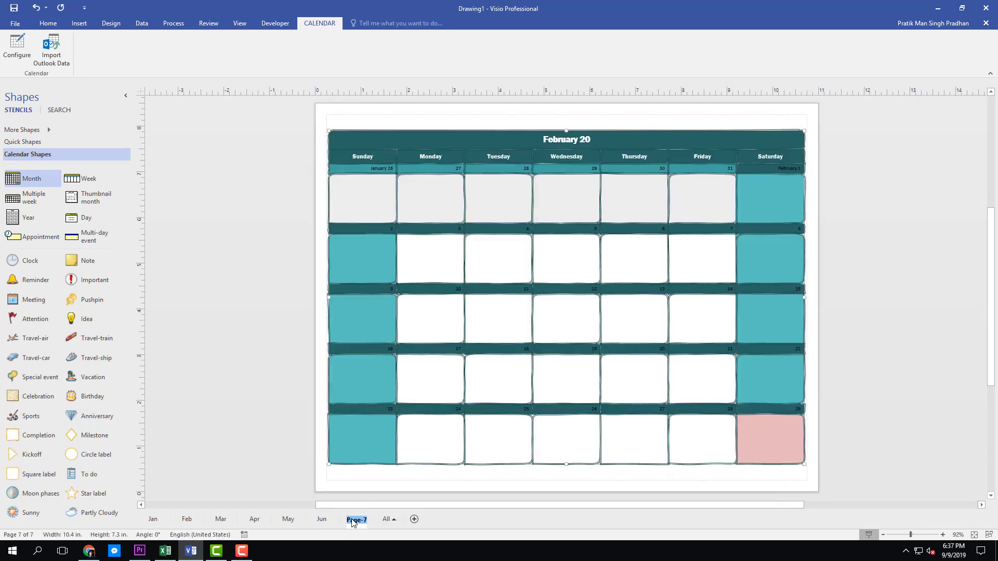
{"action": "type", "text": "Jul"}
{"action": "left_click", "coordinate": [242, 483]}
Step: Duplicate the Jul page and rename the copy as Aug
{"action": "right_click", "coordinate": [358, 519]}
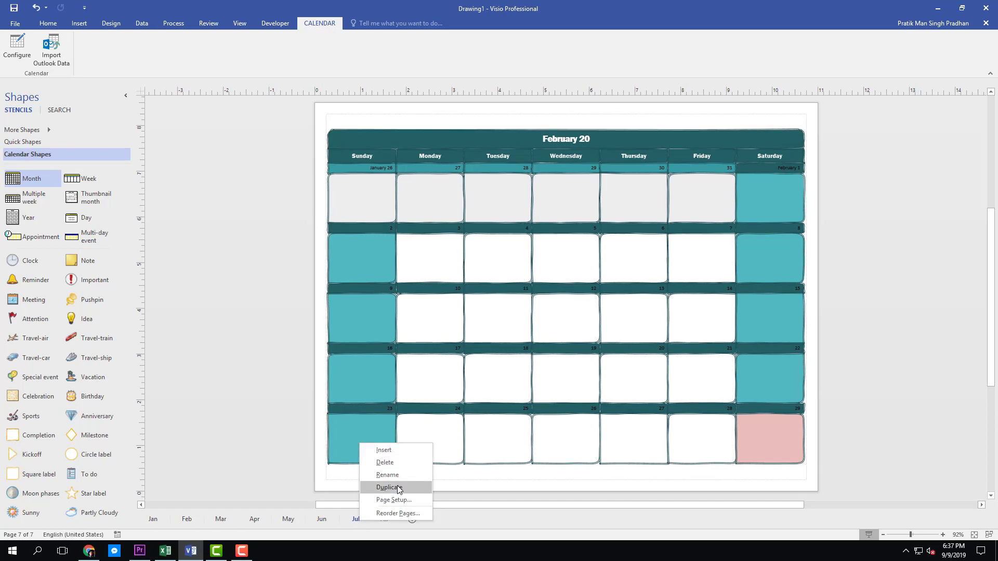
{"action": "left_click", "coordinate": [398, 487]}
{"action": "right_click", "coordinate": [390, 520]}
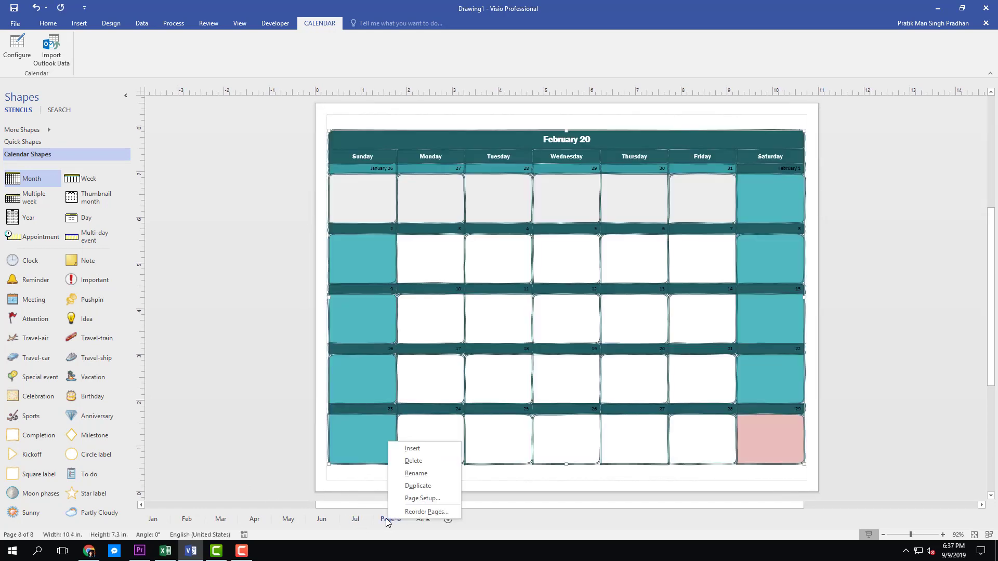
{"action": "left_click", "coordinate": [438, 474]}
{"action": "type", "text": "Aug"}
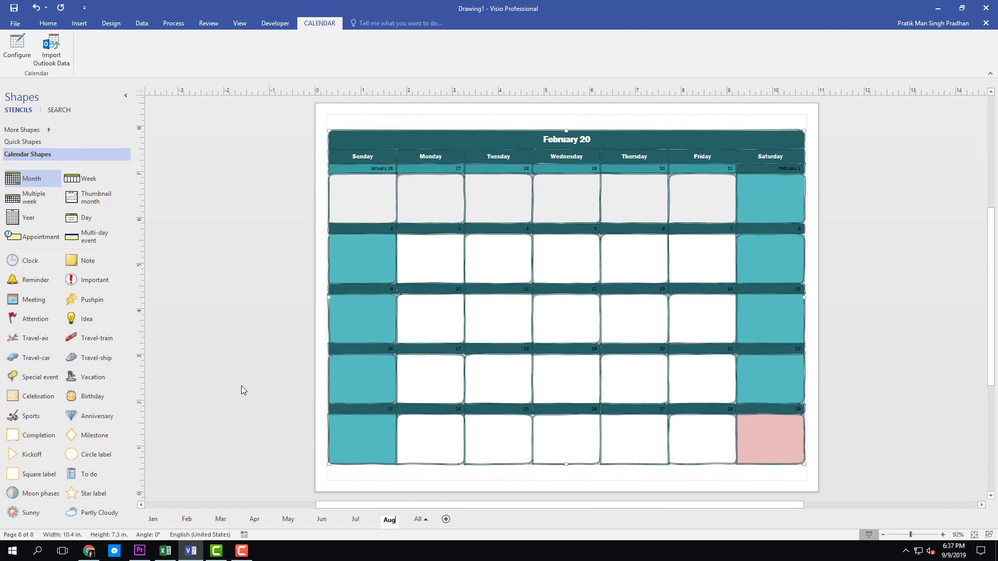
{"action": "left_click", "coordinate": [241, 386]}
Step: Duplicate the Aug page and rename the copy as Sep
{"action": "right_click", "coordinate": [392, 520]}
{"action": "left_click", "coordinate": [425, 487]}
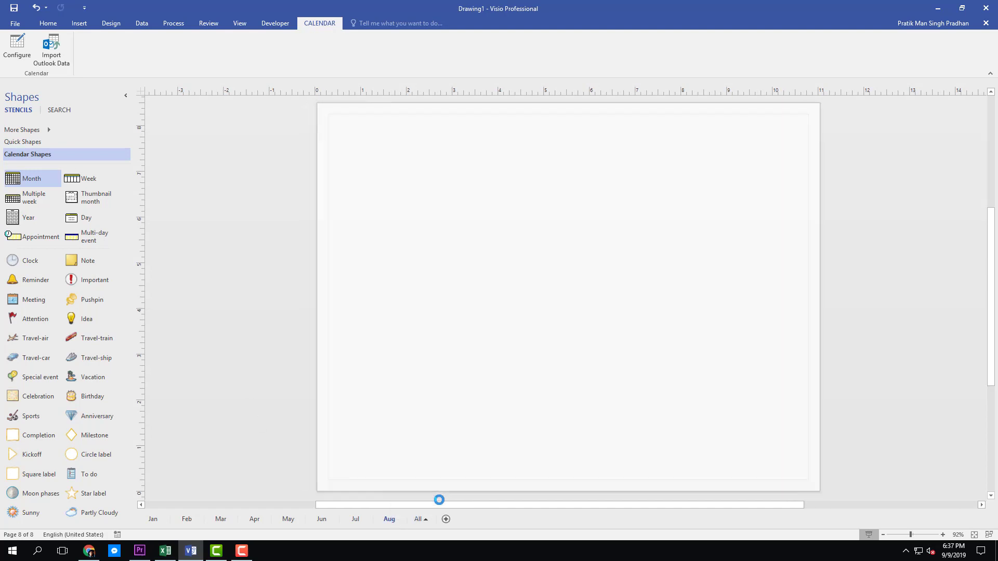
{"action": "double_click", "coordinate": [422, 520]}
{"action": "type", "text": "Sep"}
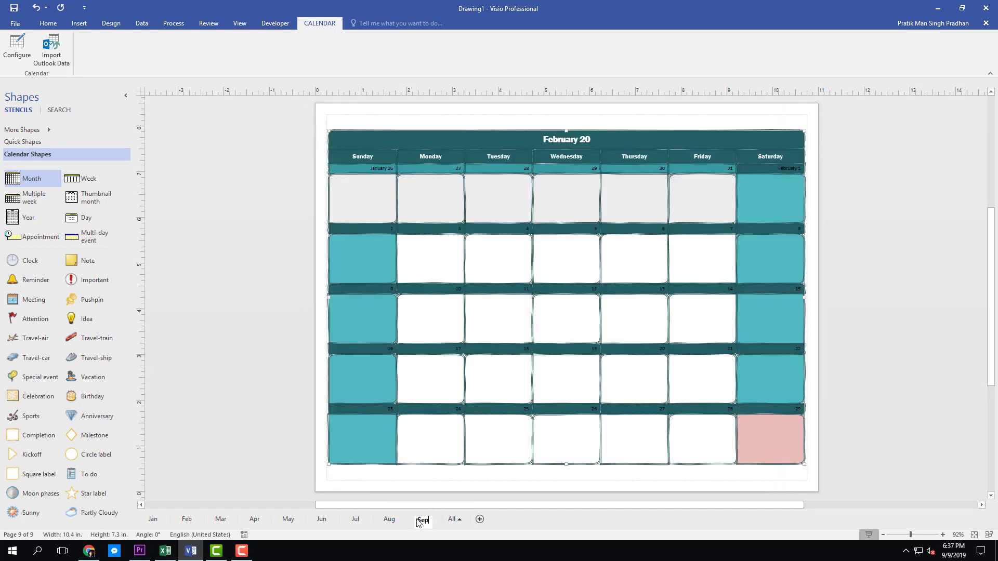
{"action": "left_click", "coordinate": [231, 370]}
Step: Duplicate the Sep page and rename the copy as Oct
{"action": "right_click", "coordinate": [421, 521]}
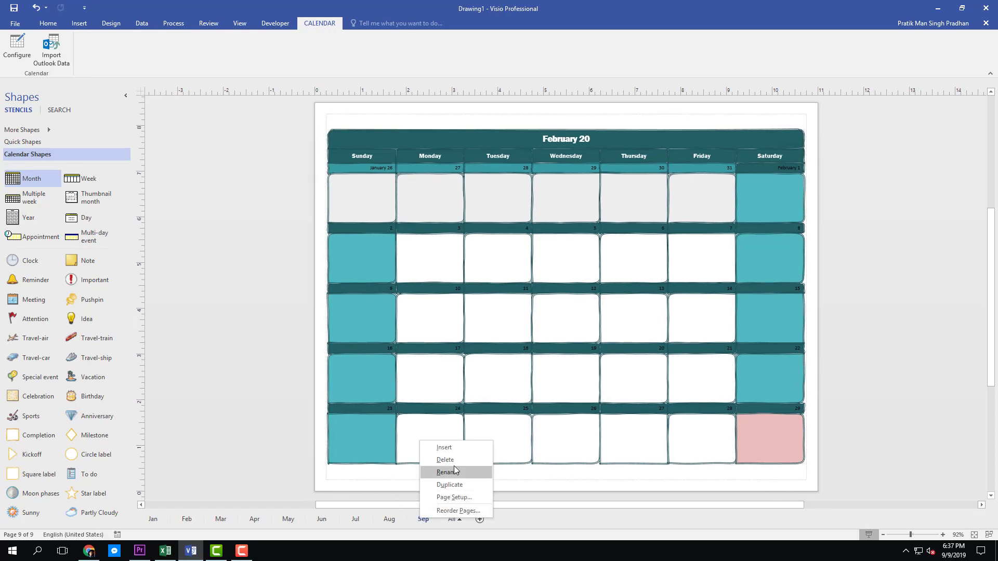
{"action": "left_click", "coordinate": [458, 485]}
{"action": "double_click", "coordinate": [456, 520]}
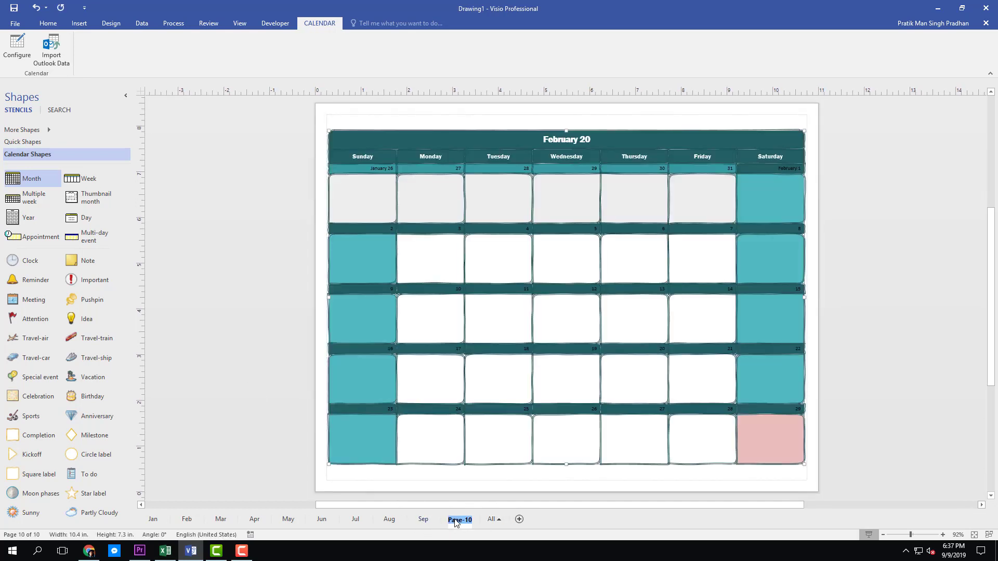
{"action": "type", "text": "Oct"}
{"action": "left_click", "coordinate": [196, 386]}
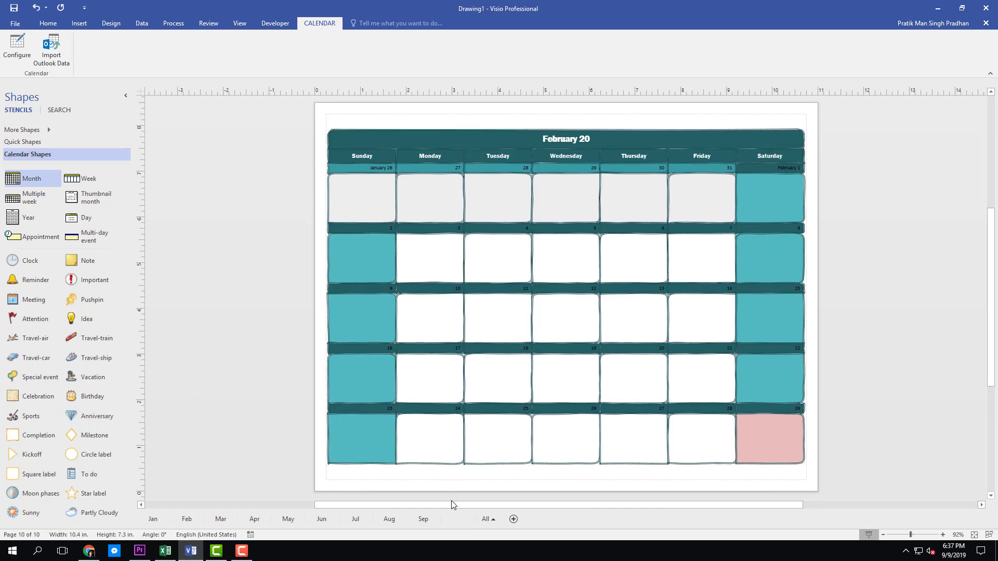
Step: Duplicate the Oct page and rename the copy as Dec
{"action": "right_click", "coordinate": [457, 520]}
{"action": "left_click", "coordinate": [475, 485]}
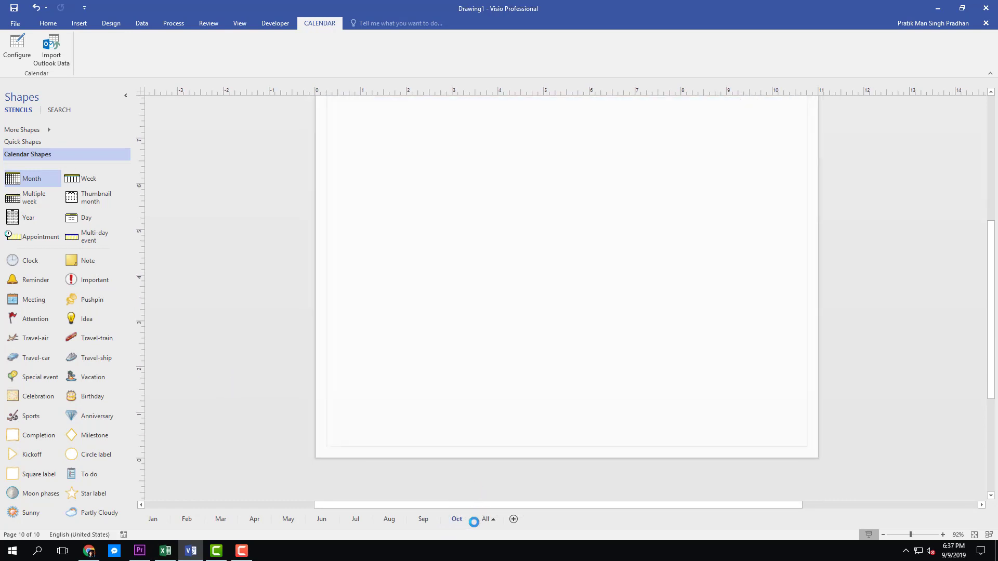
{"action": "double_click", "coordinate": [494, 520]}
{"action": "type", "text": "De"}
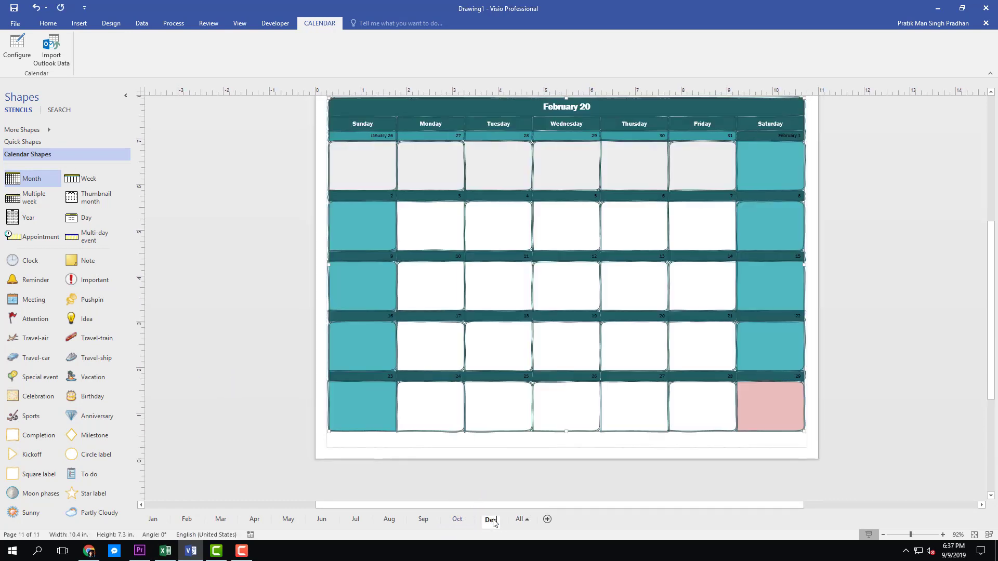
{"action": "type", "text": "c"}
{"action": "key", "text": "Return"}
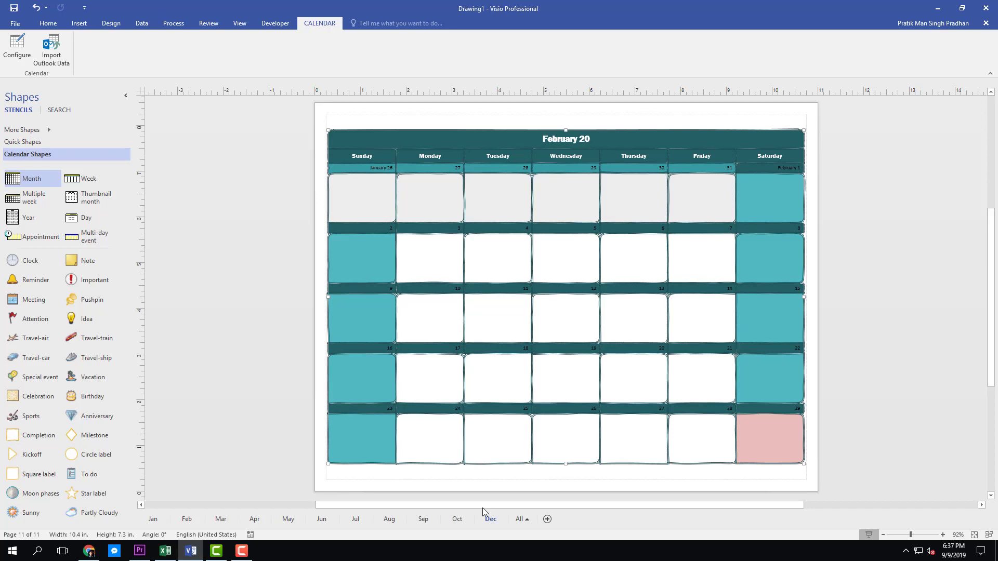
Step: Configure the calendar on the Mar page for the month of March and accept the date range change
{"action": "left_click", "coordinate": [151, 519]}
{"action": "left_click", "coordinate": [181, 520]}
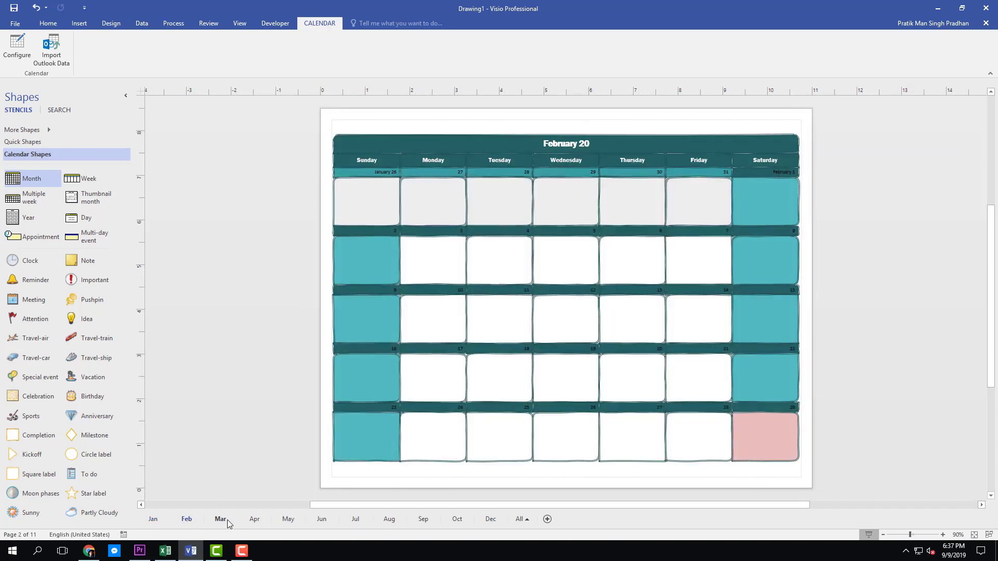
{"action": "left_click", "coordinate": [227, 522]}
{"action": "left_click", "coordinate": [600, 139]}
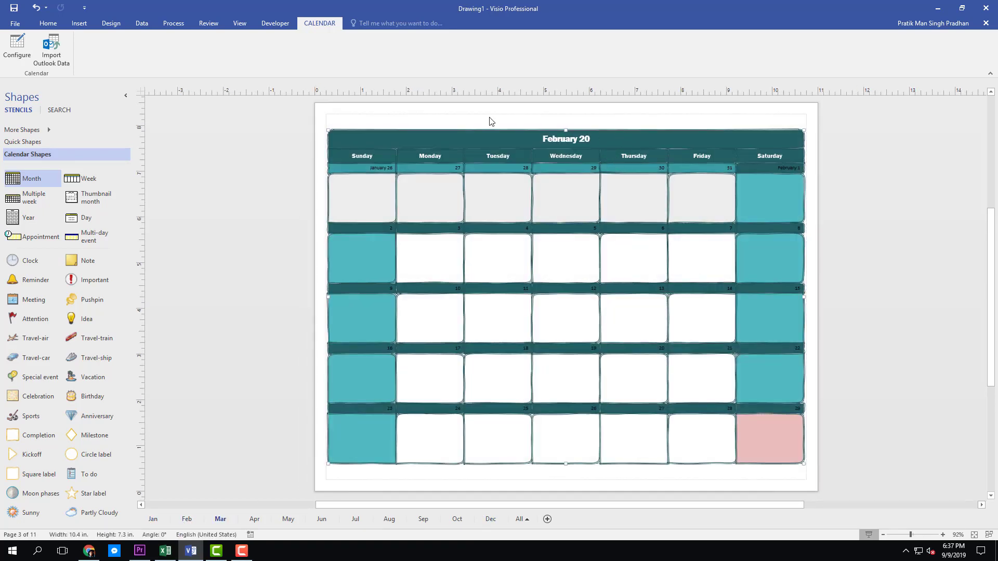
{"action": "left_click", "coordinate": [17, 47]}
{"action": "left_click", "coordinate": [491, 234]}
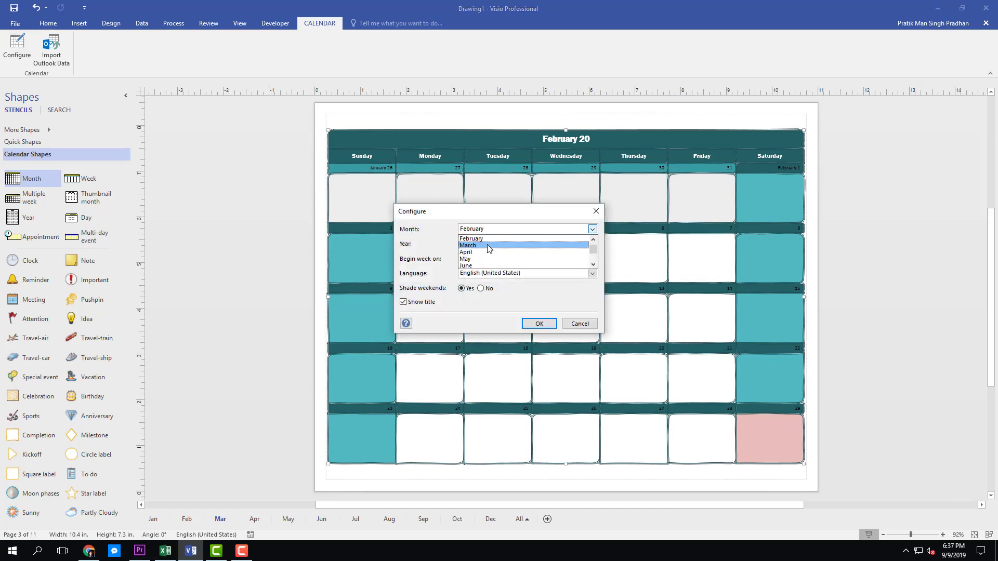
{"action": "left_click", "coordinate": [489, 245]}
{"action": "left_click", "coordinate": [539, 323]}
{"action": "left_click", "coordinate": [543, 316]}
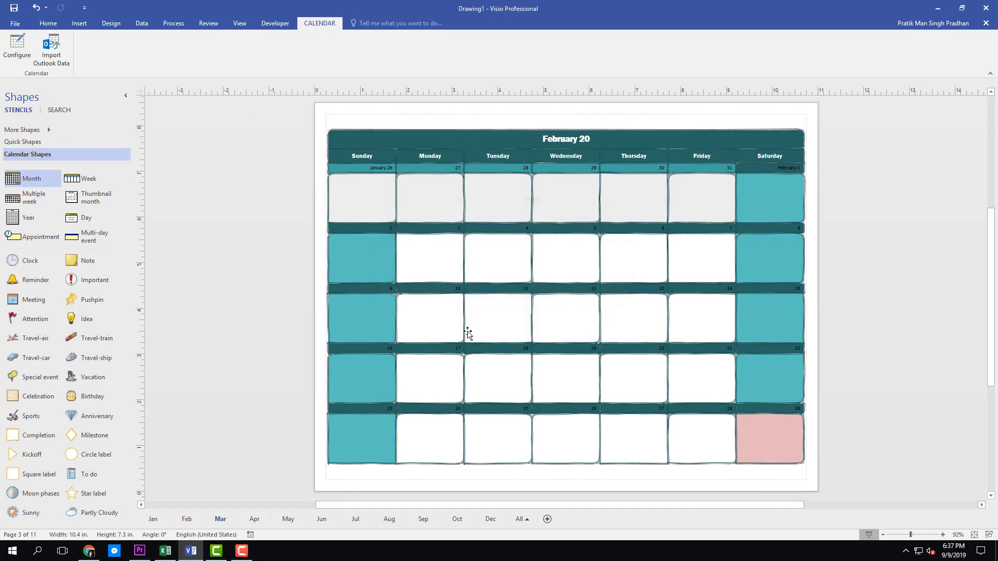
Step: Configure the calendar on the Apr page for the month of April and accept the date range change
{"action": "left_click", "coordinate": [254, 519]}
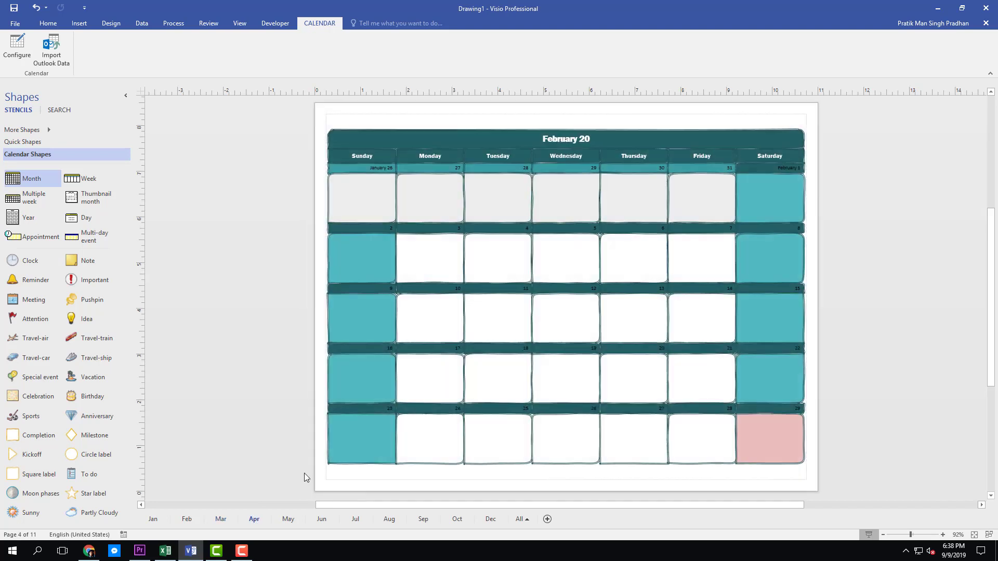
{"action": "left_click", "coordinate": [504, 135]}
{"action": "left_click", "coordinate": [17, 45]}
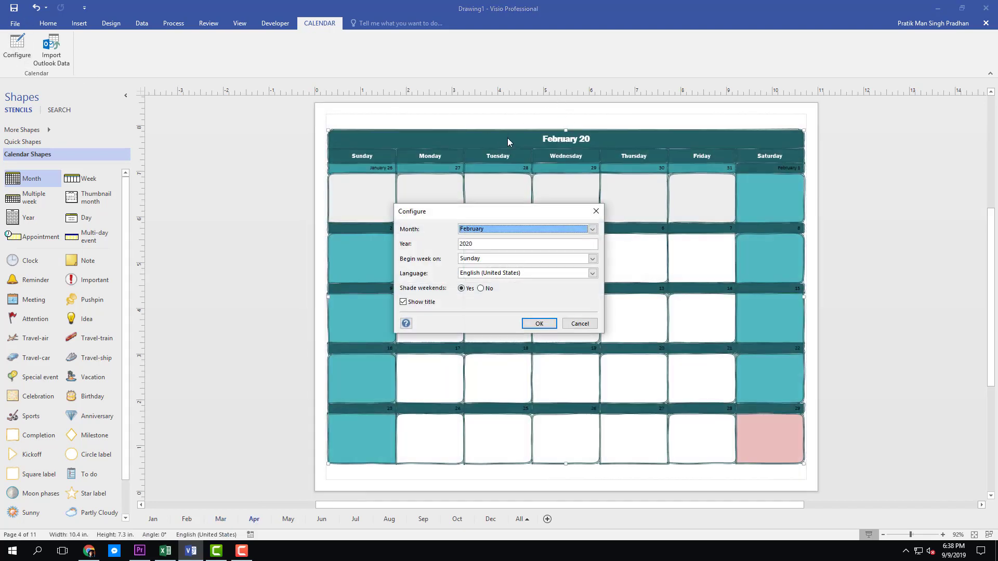
{"action": "left_click", "coordinate": [507, 227]}
{"action": "left_click", "coordinate": [506, 252]}
{"action": "left_click", "coordinate": [551, 326]}
{"action": "left_click", "coordinate": [549, 317]}
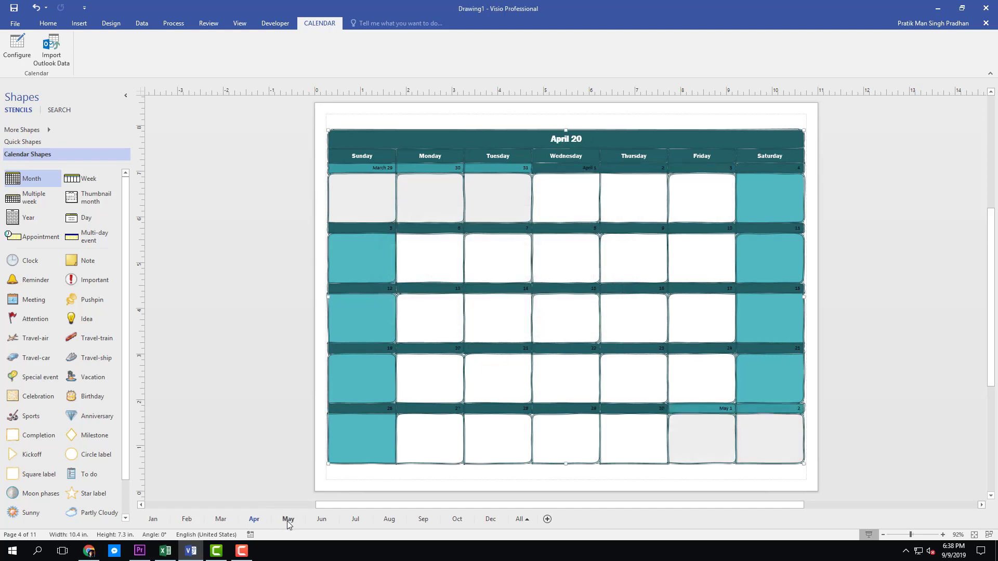
Step: Select the calendar on the May page and configure it for the month of May, accepting the date range change
{"action": "left_click", "coordinate": [288, 520]}
{"action": "left_click", "coordinate": [17, 45]}
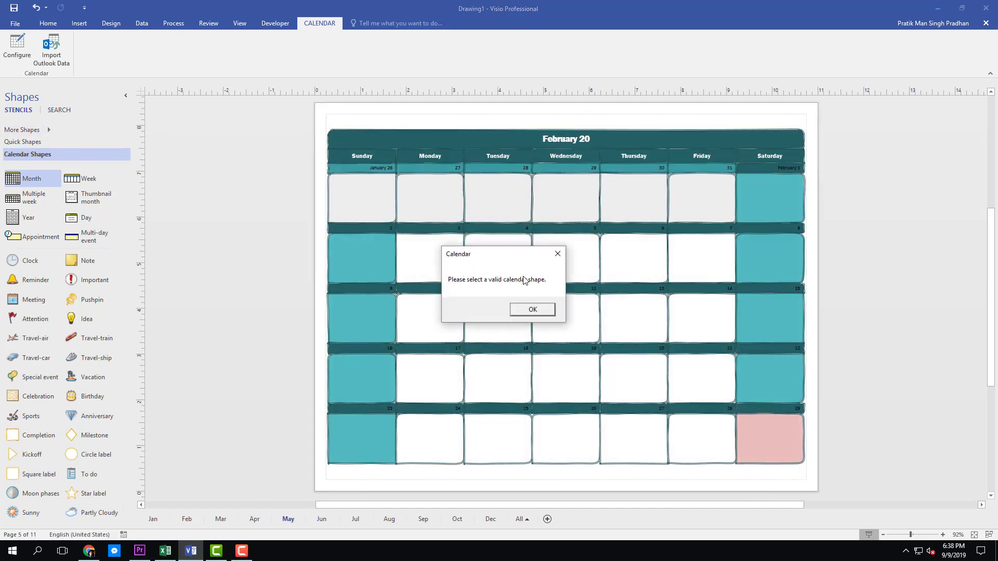
{"action": "left_click", "coordinate": [532, 309]}
{"action": "left_click", "coordinate": [517, 138]}
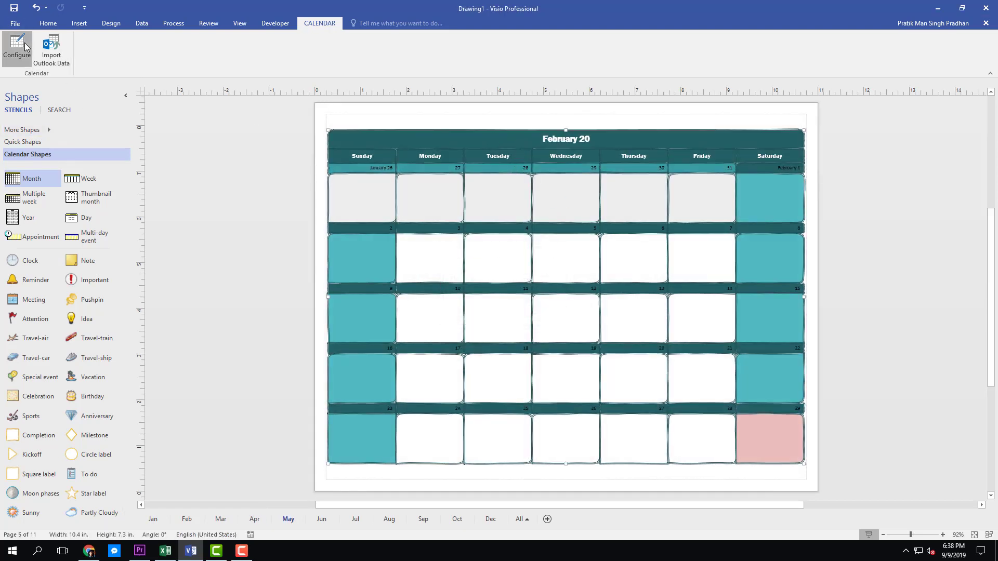
{"action": "left_click", "coordinate": [25, 45]}
{"action": "left_click", "coordinate": [524, 229]}
{"action": "left_click", "coordinate": [476, 259]}
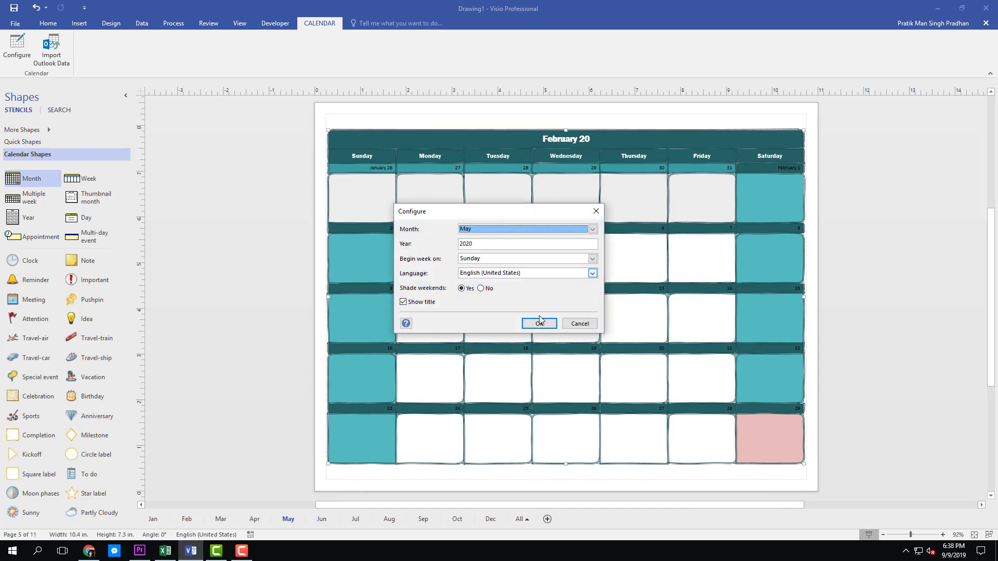
{"action": "left_click", "coordinate": [540, 324]}
{"action": "left_click", "coordinate": [541, 313]}
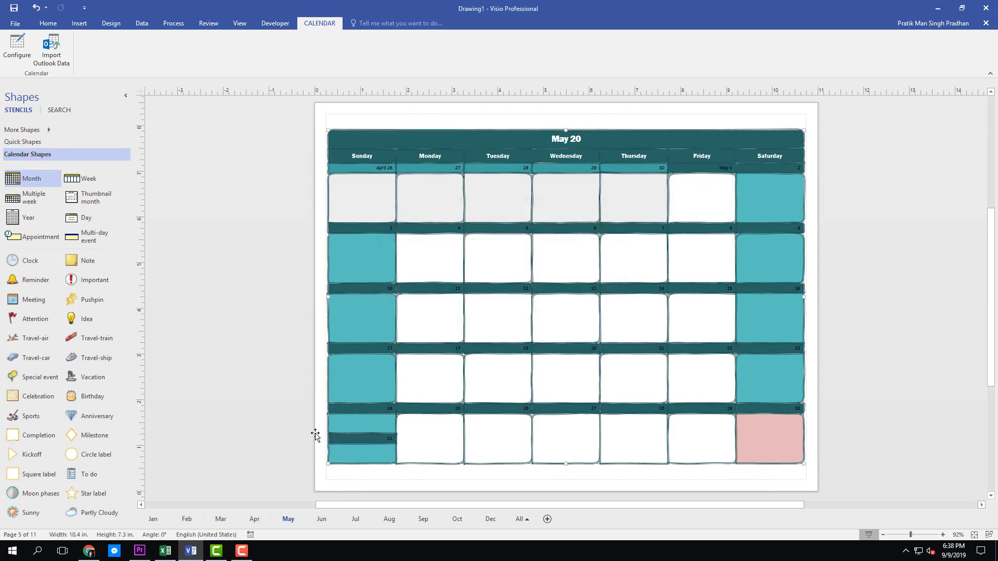
Step: Configure the calendar on the Jun page for the month of June and accept the date range change
{"action": "left_click", "coordinate": [320, 520]}
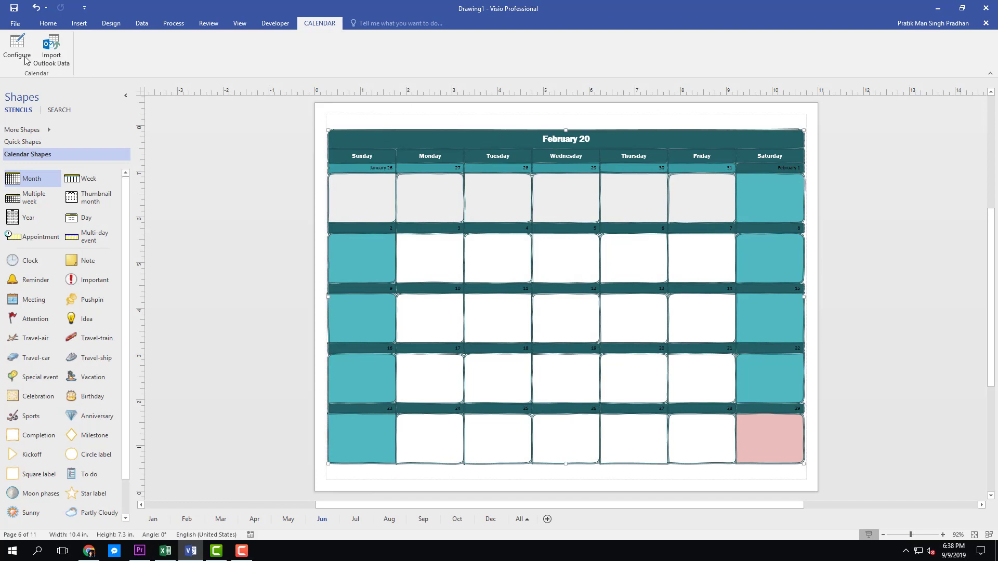
{"action": "left_click", "coordinate": [29, 54]}
{"action": "left_click", "coordinate": [592, 228]}
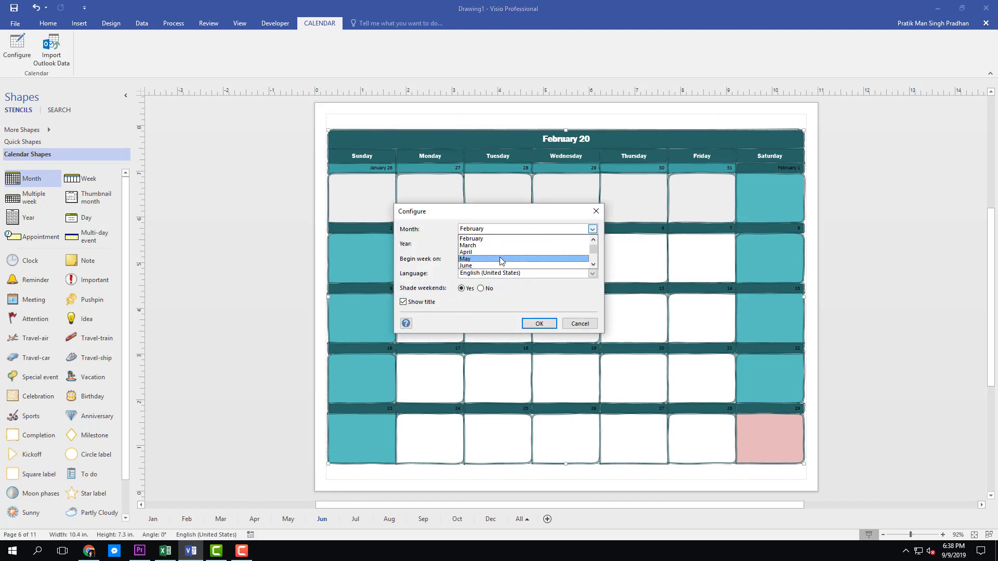
{"action": "left_click", "coordinate": [474, 266]}
{"action": "left_click", "coordinate": [539, 323]}
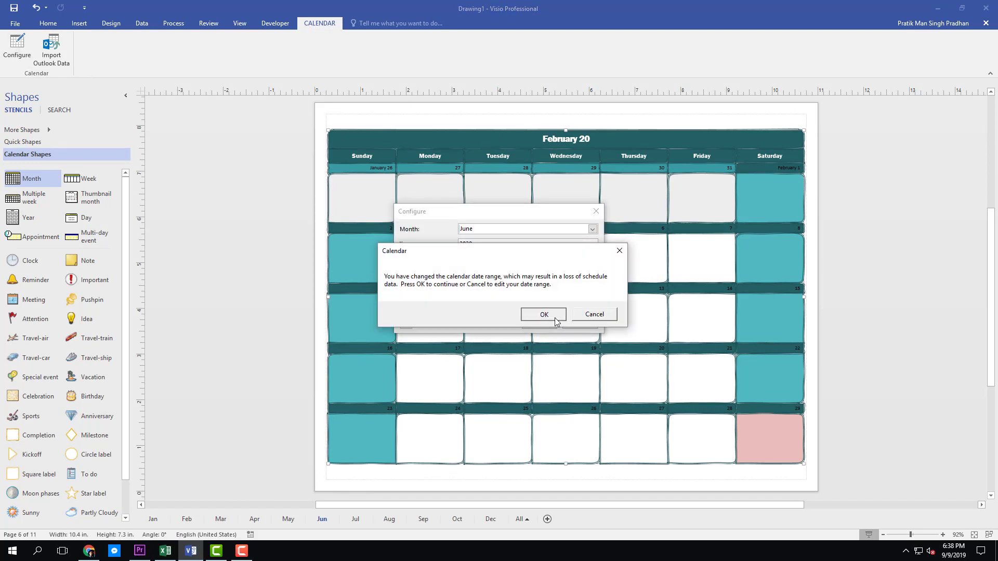
{"action": "left_click", "coordinate": [540, 313]}
Step: Configure the calendar on the Jul page for the month of July and accept the date range change
{"action": "left_click", "coordinate": [356, 519]}
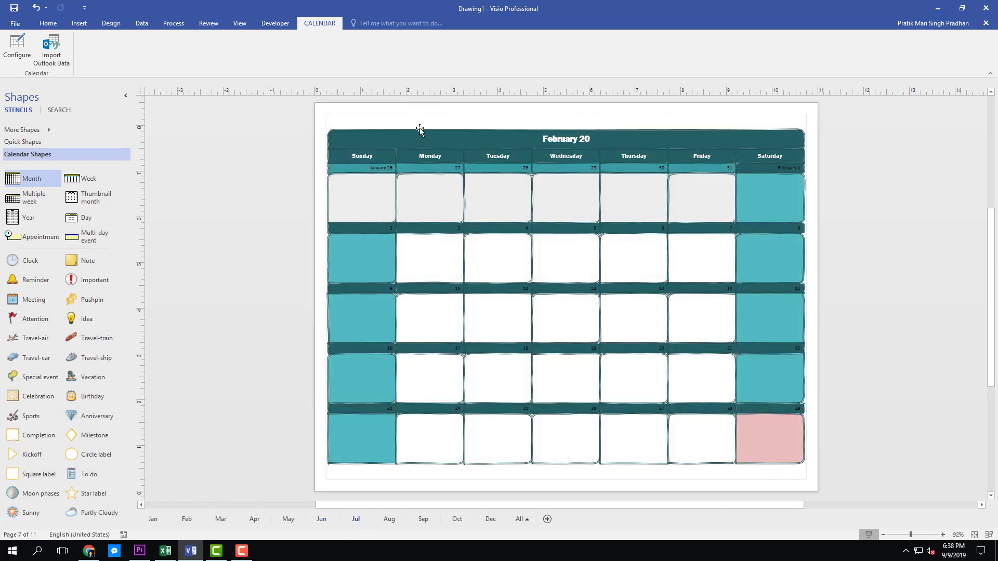
{"action": "left_click", "coordinate": [417, 137]}
{"action": "left_click", "coordinate": [18, 50]}
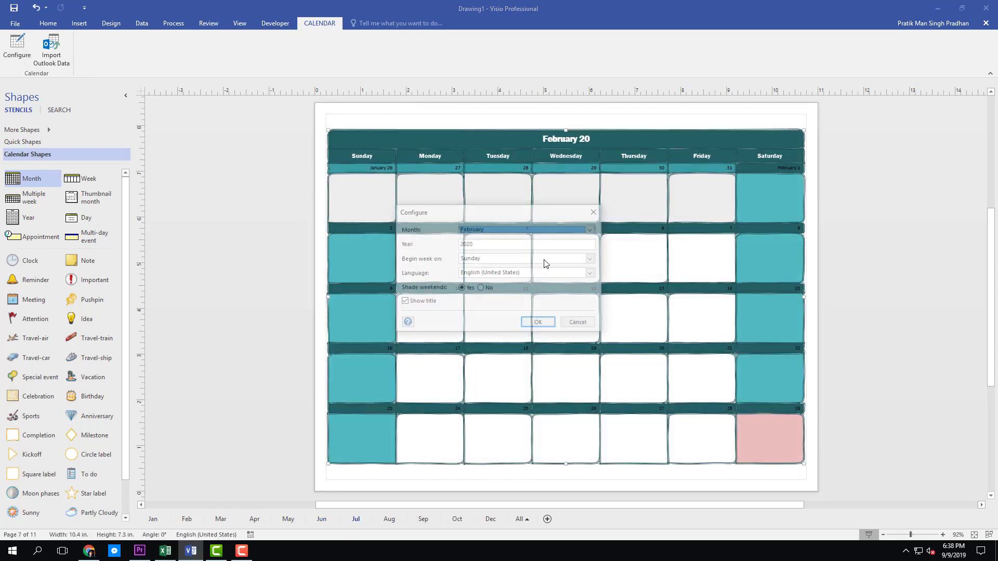
{"action": "left_click", "coordinate": [557, 230]}
{"action": "scroll", "coordinate": [572, 258], "scroll_direction": "down", "scroll_amount": 2}
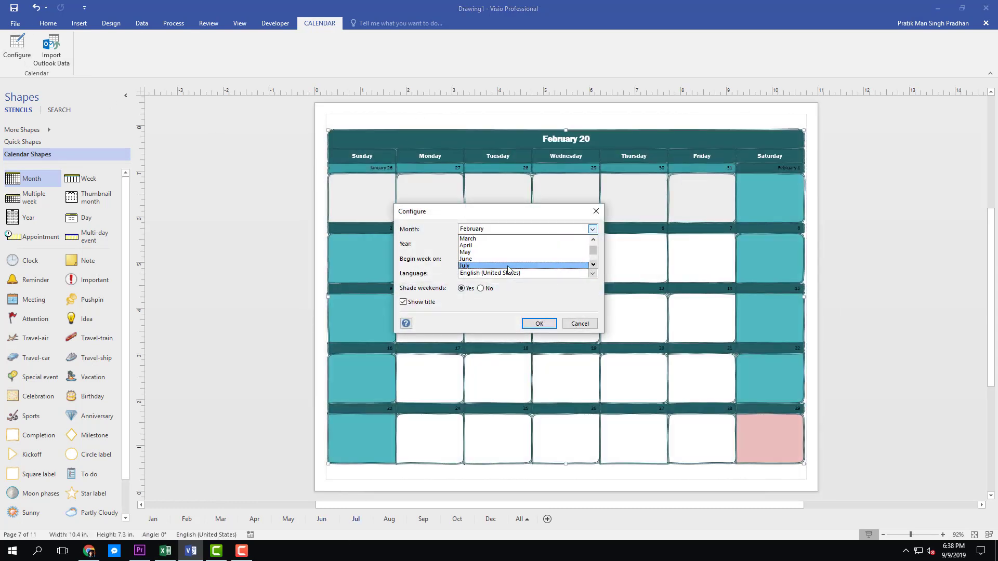
{"action": "left_click", "coordinate": [572, 258]}
{"action": "left_click", "coordinate": [539, 323]}
{"action": "left_click", "coordinate": [544, 314]}
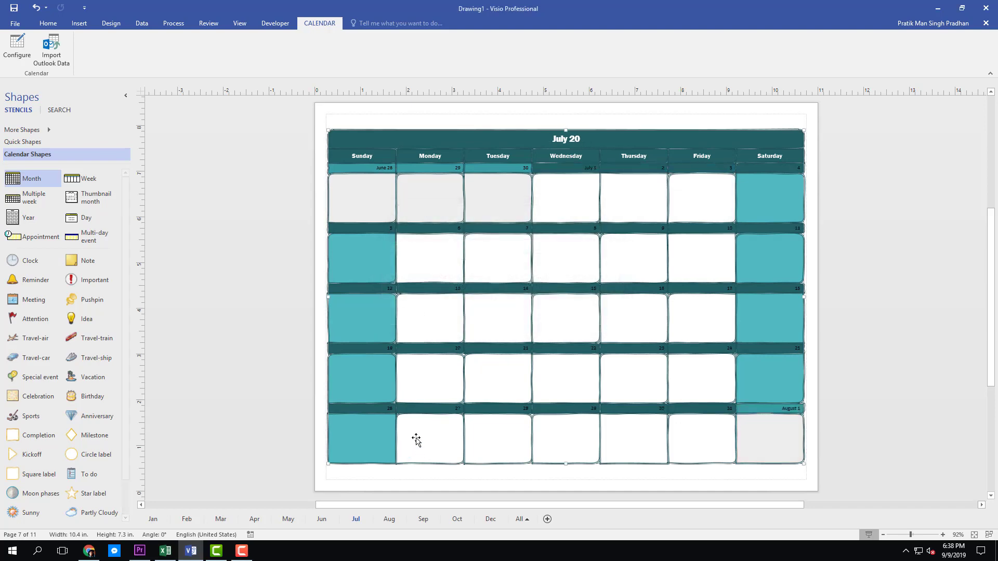
Step: Select the calendar on the Aug page and configure it for the month of August, accepting the date range change
{"action": "left_click", "coordinate": [322, 520]}
{"action": "left_click", "coordinate": [385, 518]}
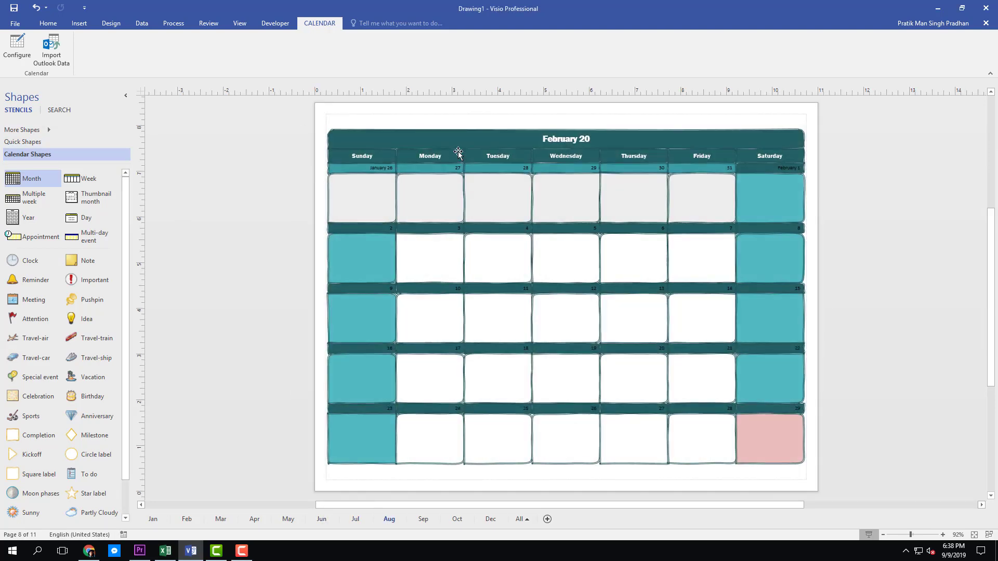
{"action": "left_click", "coordinate": [17, 46]}
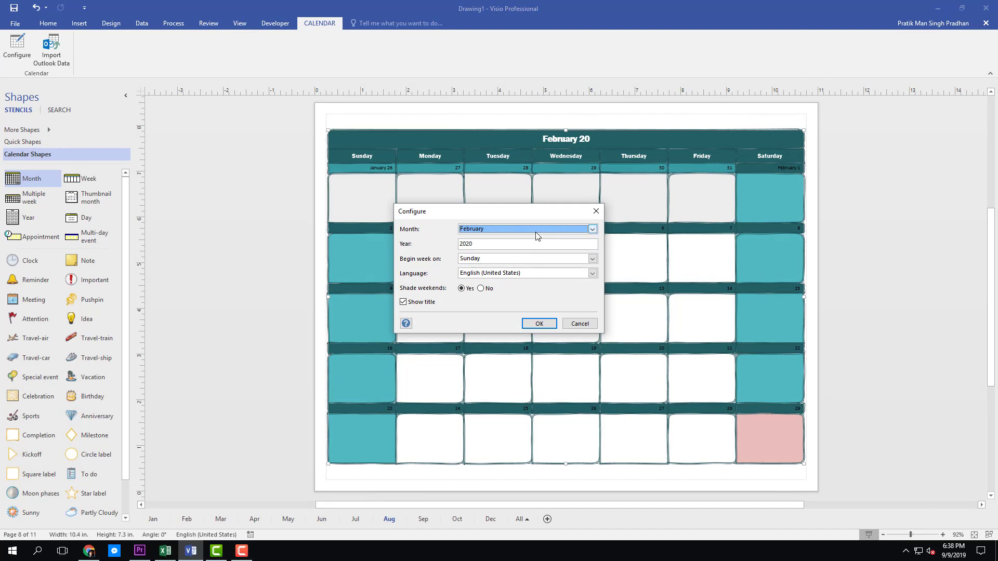
{"action": "left_click", "coordinate": [536, 229]}
{"action": "left_click", "coordinate": [525, 258]}
{"action": "left_click", "coordinate": [540, 324]}
{"action": "left_click", "coordinate": [542, 314]}
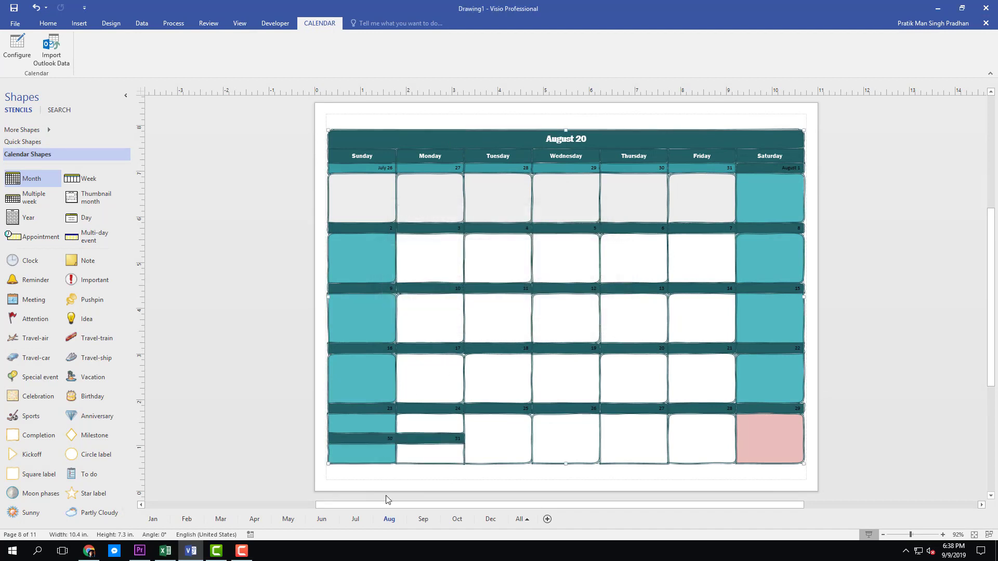
Step: Configure the calendar on the Sep page for the month of September and accept the date range change
{"action": "left_click", "coordinate": [423, 520]}
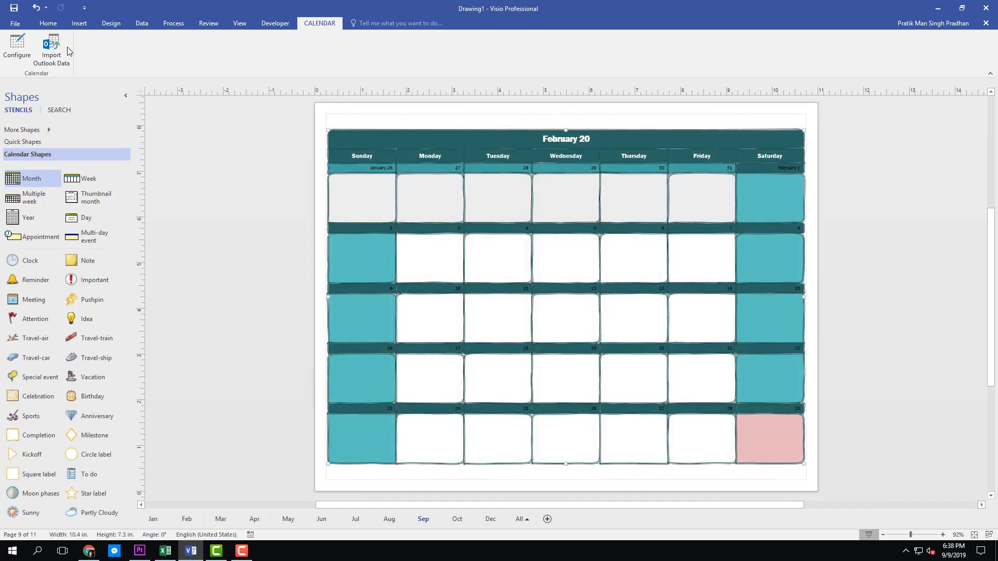
{"action": "left_click", "coordinate": [21, 47]}
{"action": "scroll", "coordinate": [520, 252], "scroll_direction": "down", "scroll_amount": 2}
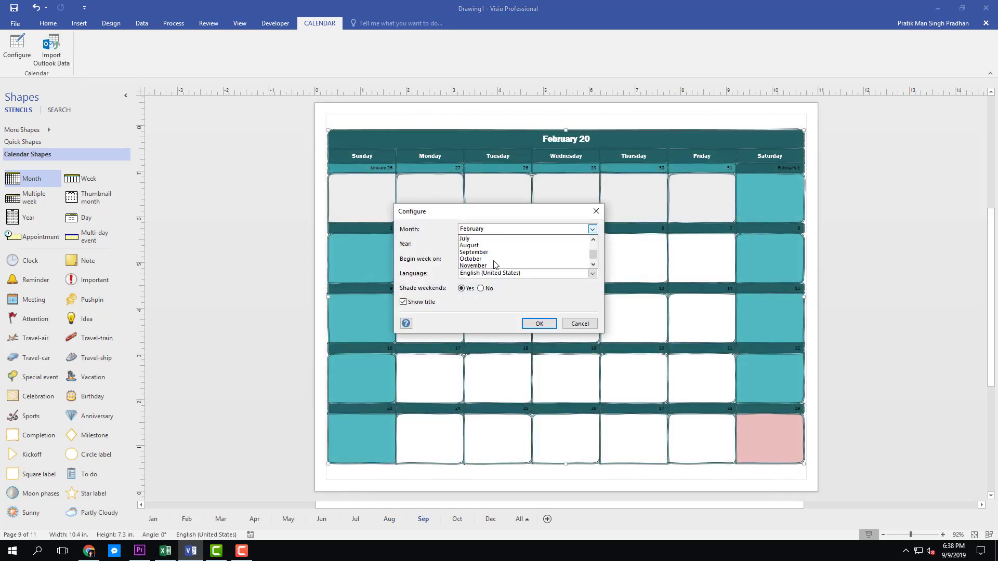
{"action": "left_click", "coordinate": [499, 252]}
{"action": "left_click", "coordinate": [539, 322]}
{"action": "left_click", "coordinate": [542, 314]}
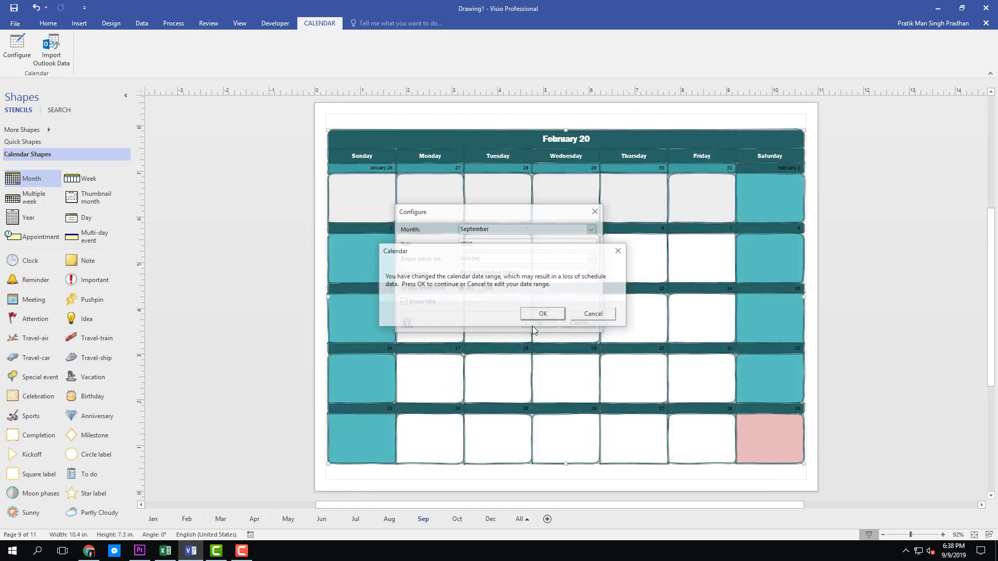
Step: Select the calendar on the Oct page and configure it for the month of October, accepting the date range change
{"action": "left_click", "coordinate": [457, 519]}
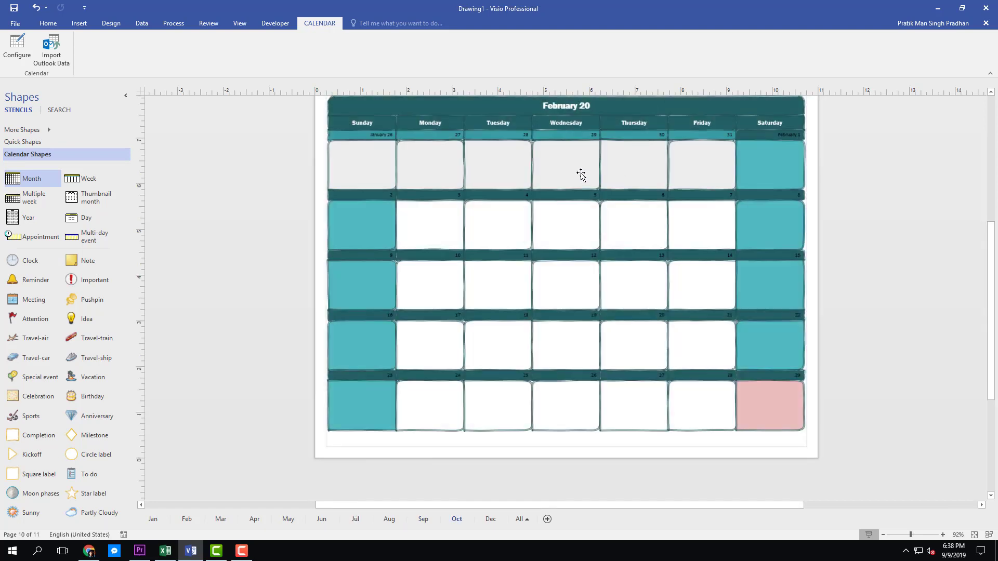
{"action": "left_click", "coordinate": [17, 47]}
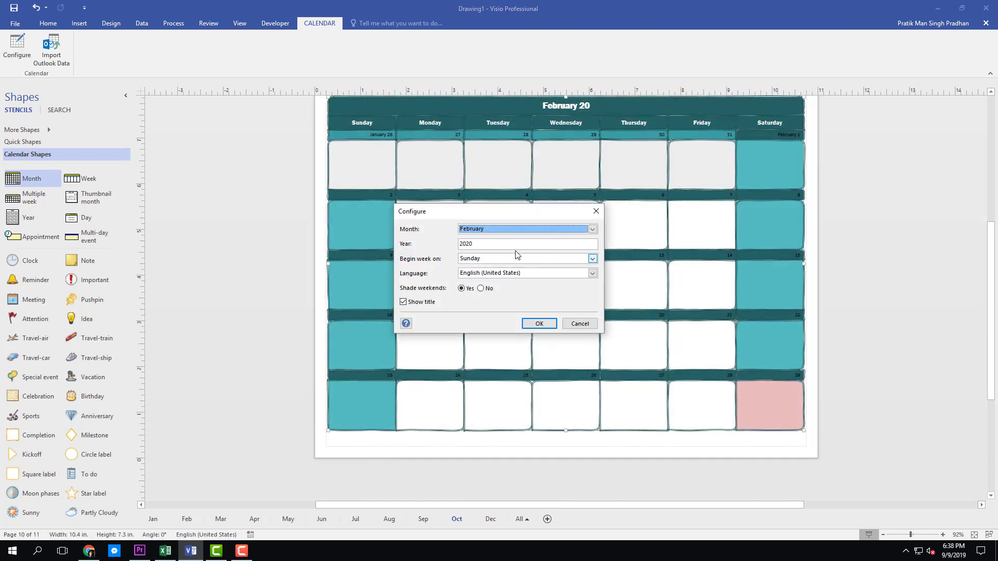
{"action": "left_click", "coordinate": [528, 259]}
{"action": "scroll", "coordinate": [486, 283], "scroll_direction": "down", "scroll_amount": 1}
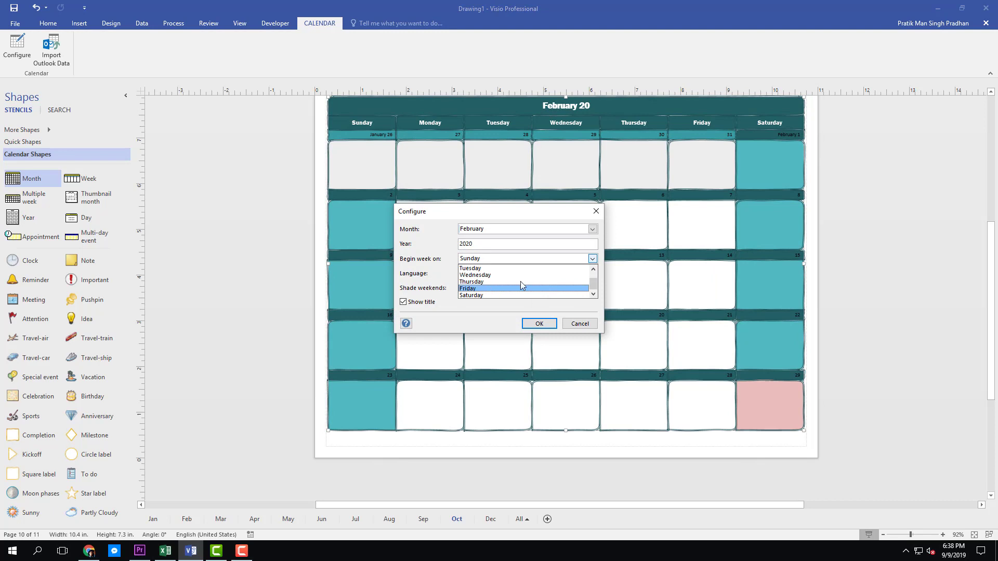
{"action": "left_click", "coordinate": [521, 228]}
{"action": "left_click", "coordinate": [536, 231]}
{"action": "scroll", "coordinate": [502, 263], "scroll_direction": "down", "scroll_amount": 2}
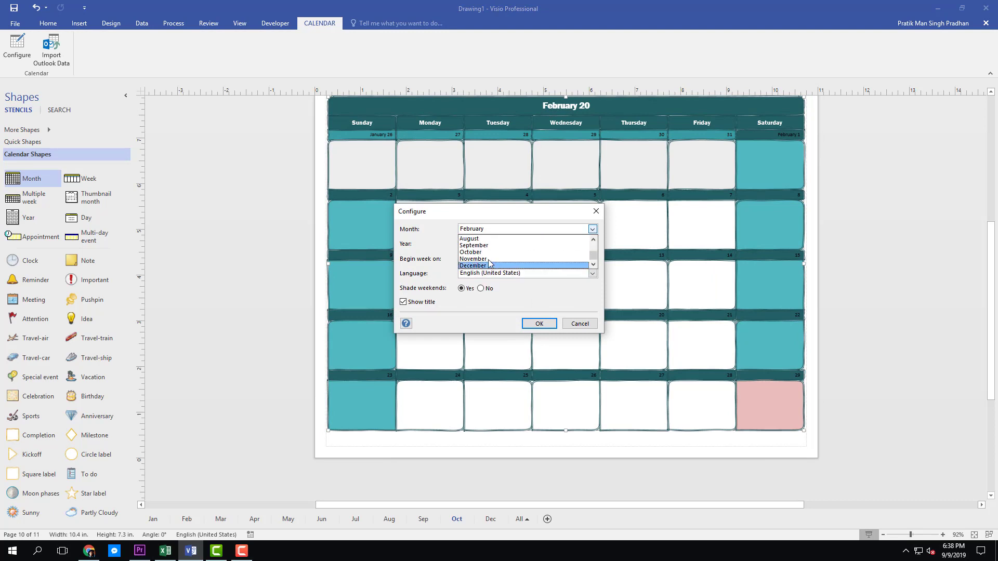
{"action": "left_click", "coordinate": [487, 252]}
{"action": "left_click", "coordinate": [537, 324]}
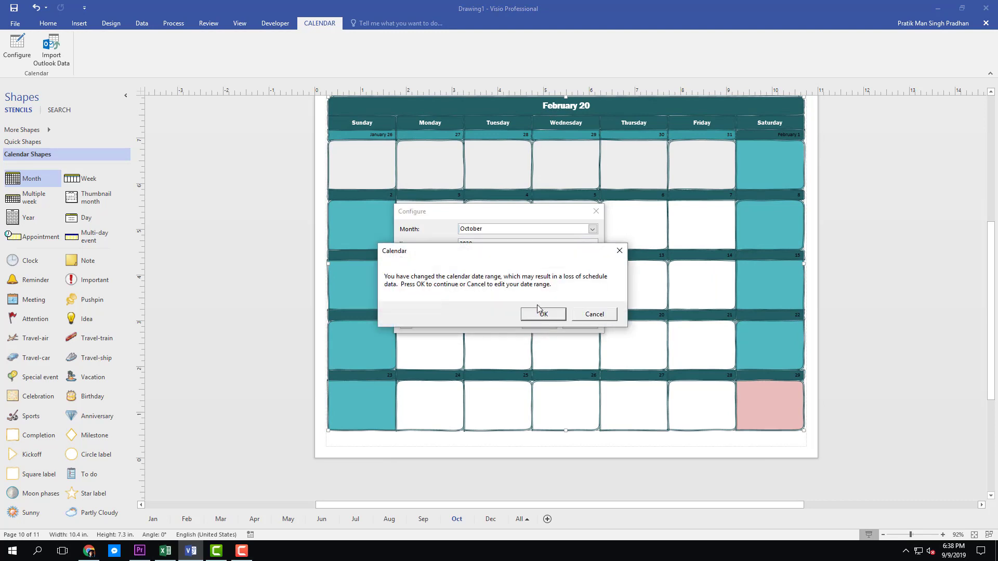
{"action": "left_click", "coordinate": [543, 314]}
Step: Duplicate the Dec page, then rename the original page Nov and the copy Dec
{"action": "right_click", "coordinate": [490, 519]}
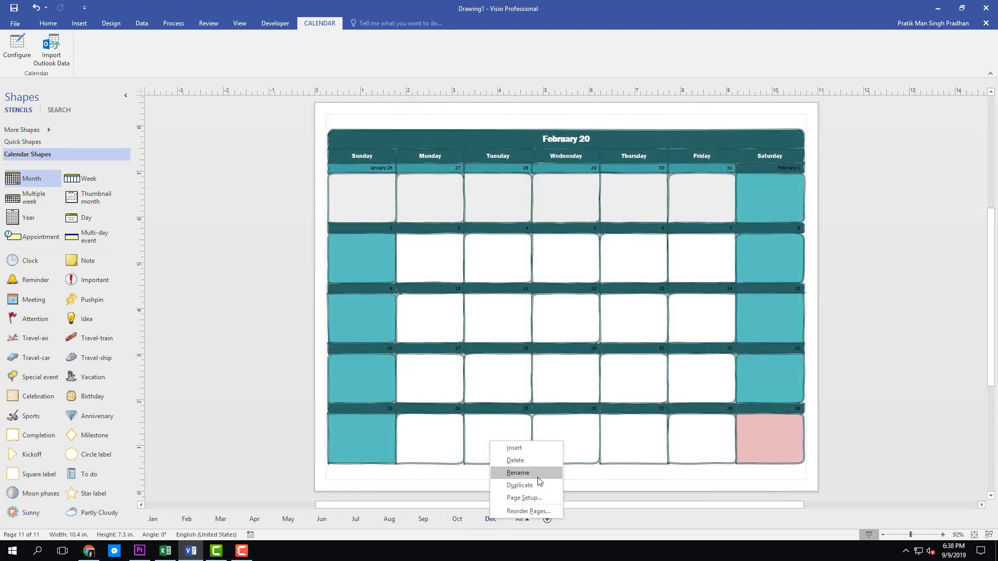
{"action": "left_click", "coordinate": [534, 485]}
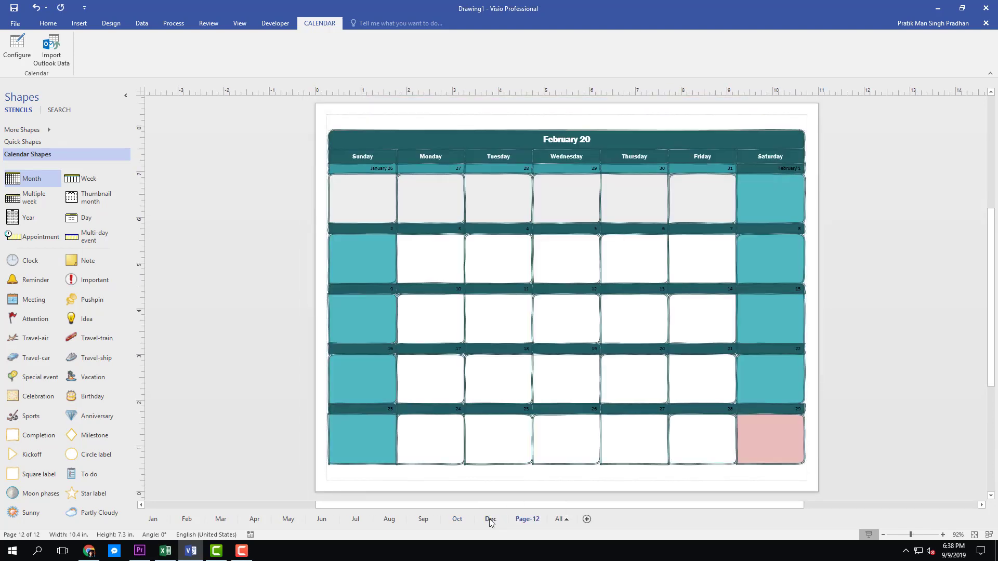
{"action": "double_click", "coordinate": [491, 519]}
{"action": "type", "text": "No"}
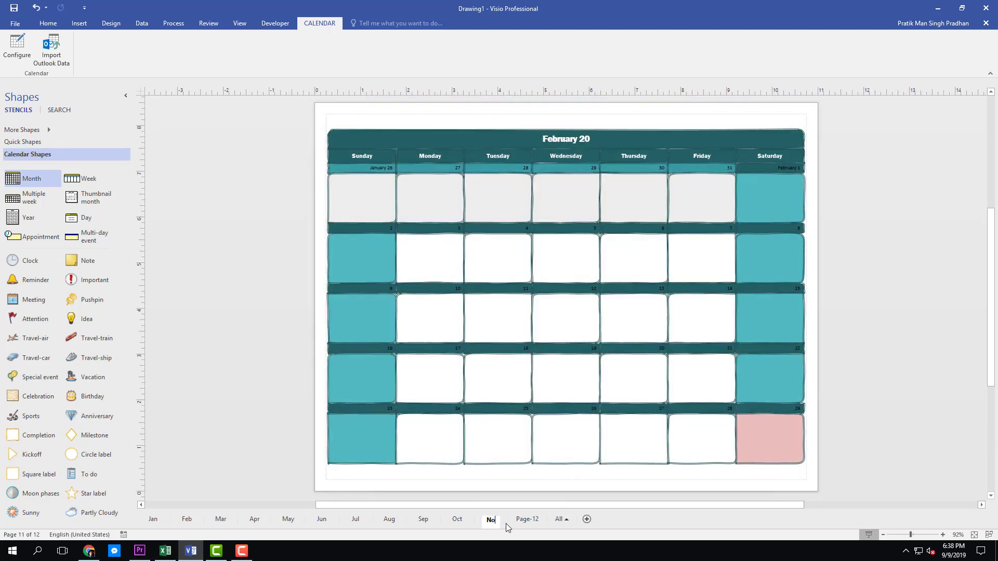
{"action": "type", "text": "v"}
{"action": "double_click", "coordinate": [535, 522]}
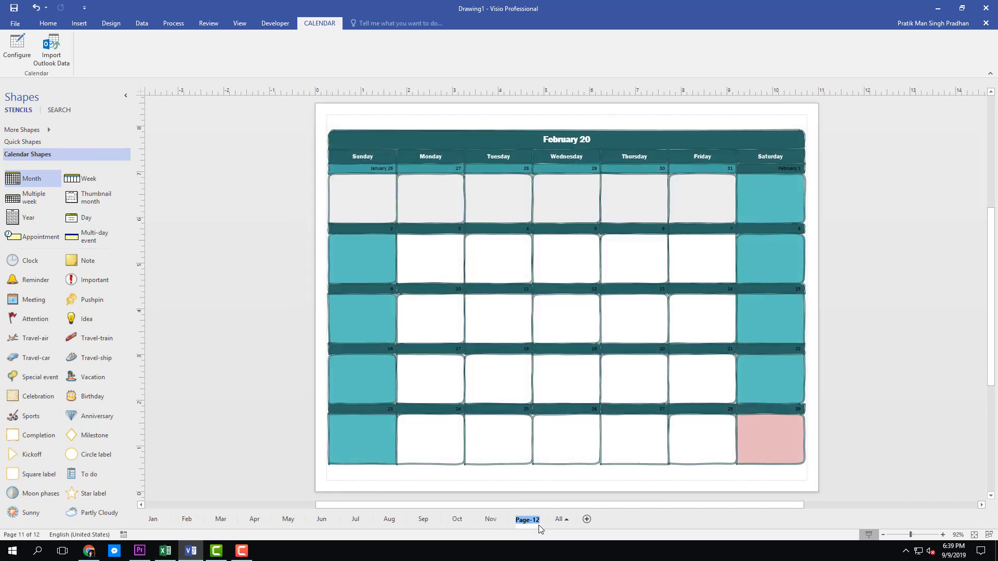
{"action": "type", "text": "Dec"}
Step: Select the calendar on the Nov page and configure it for the month of November, accepting the date range change
{"action": "left_click", "coordinate": [491, 519]}
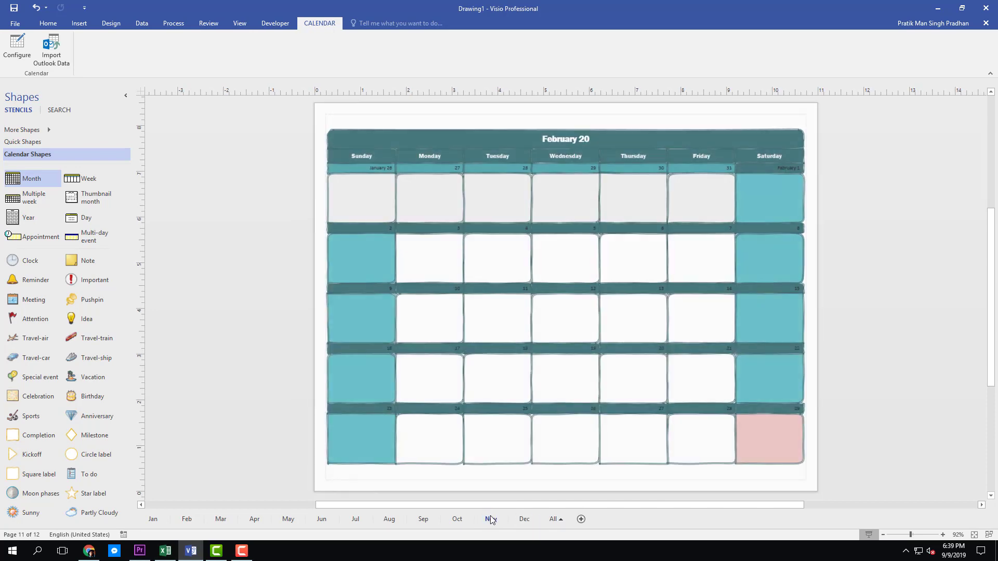
{"action": "left_click", "coordinate": [520, 135]}
{"action": "left_click", "coordinate": [17, 46]}
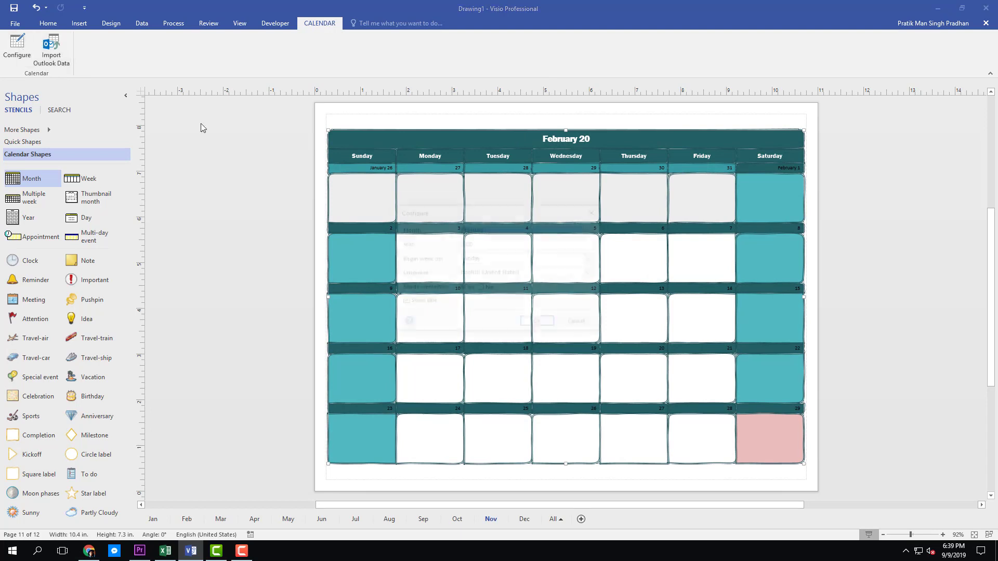
{"action": "left_click", "coordinate": [528, 230]}
{"action": "scroll", "coordinate": [543, 265], "scroll_direction": "down", "scroll_amount": 2}
{"action": "left_click", "coordinate": [540, 262]}
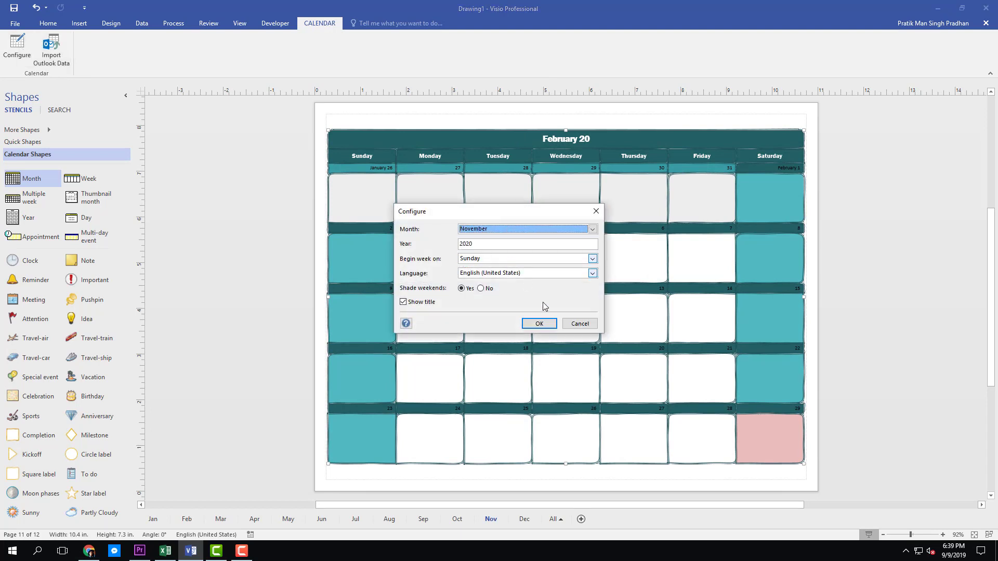
{"action": "left_click", "coordinate": [539, 324]}
{"action": "left_click", "coordinate": [552, 315]}
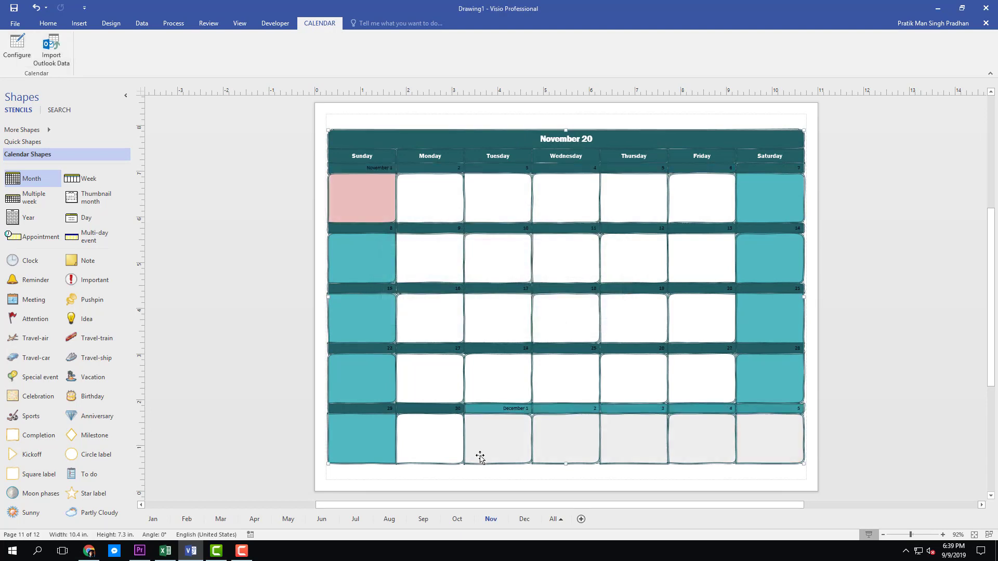
Step: Configure the calendar on the Dec page for December with the language French (Belgium), and accept the date range change
{"action": "left_click", "coordinate": [525, 519]}
{"action": "left_click", "coordinate": [546, 138]}
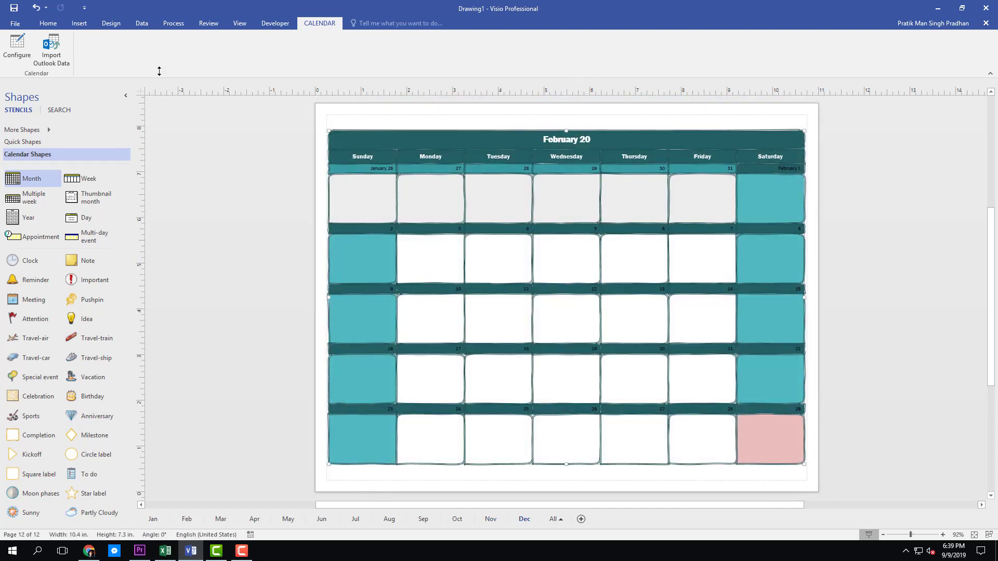
{"action": "left_click", "coordinate": [17, 46]}
{"action": "left_click", "coordinate": [509, 259]}
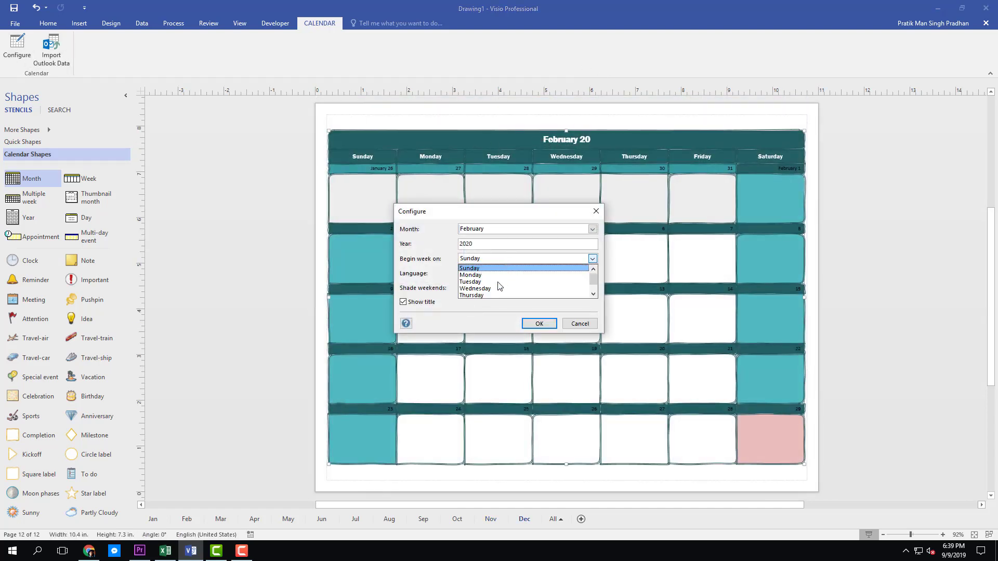
{"action": "left_click", "coordinate": [509, 266]}
{"action": "left_click", "coordinate": [552, 231]}
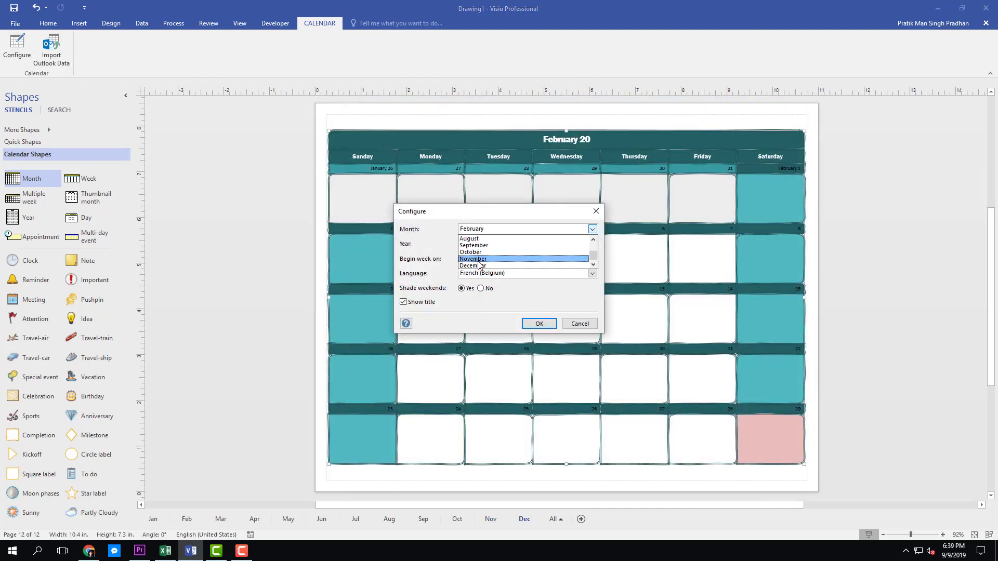
{"action": "left_click", "coordinate": [479, 265]}
{"action": "left_click", "coordinate": [539, 324]}
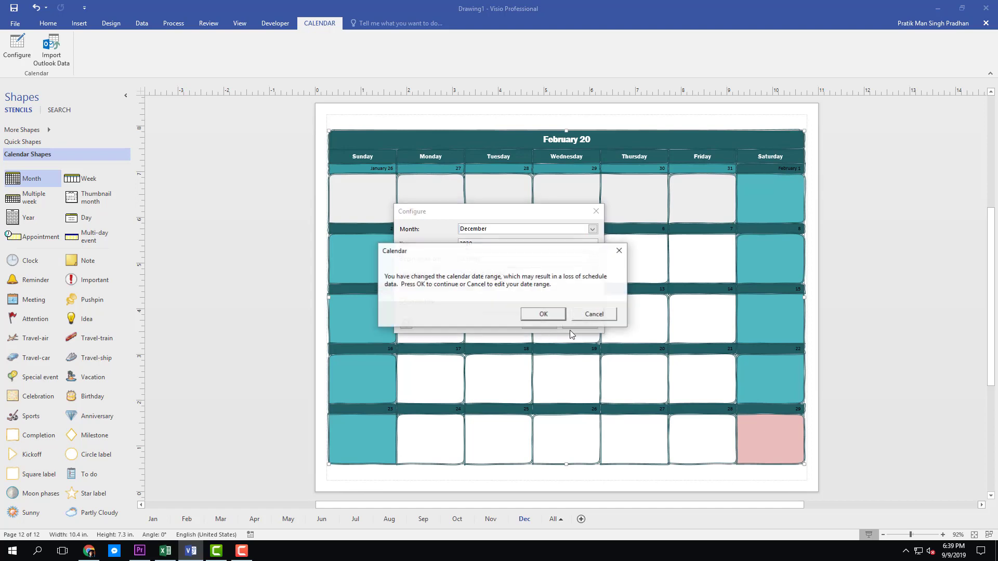
{"action": "left_click", "coordinate": [543, 314]}
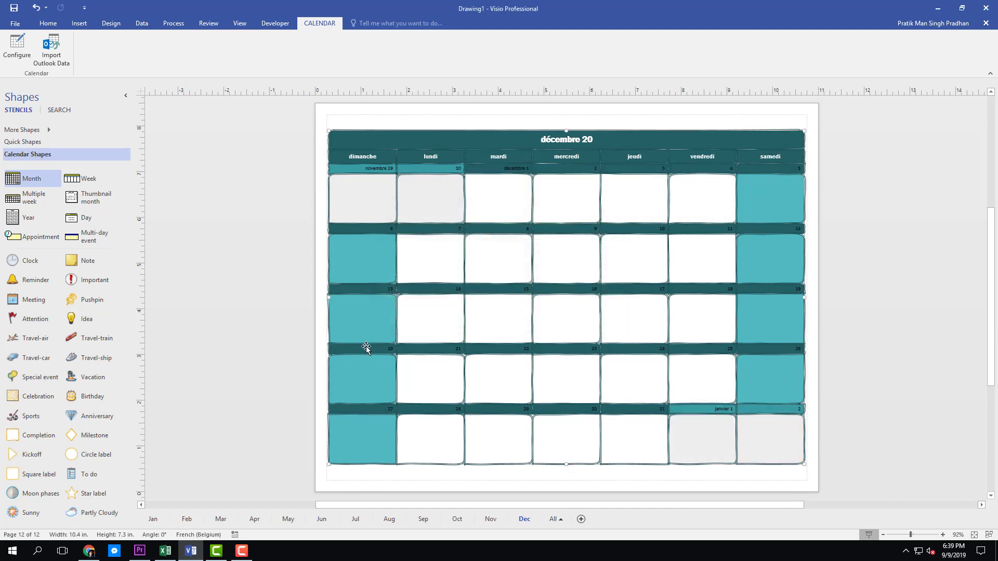
Step: Review the finished month pages, including Jan, Dec, Sep, Aug and May, and return to the Jan page
{"action": "left_click", "coordinate": [153, 519]}
{"action": "left_click", "coordinate": [550, 519]}
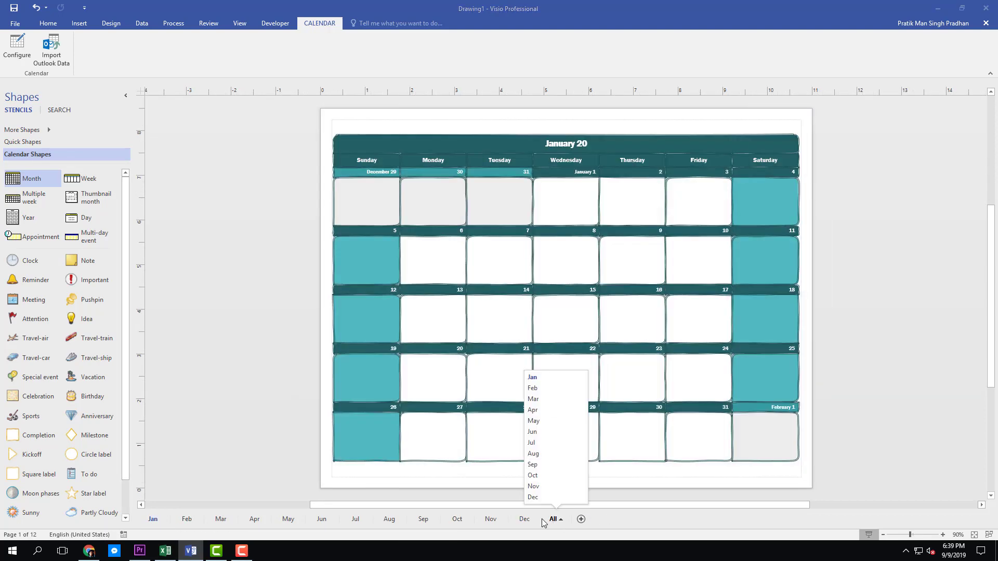
{"action": "left_click", "coordinate": [522, 520]}
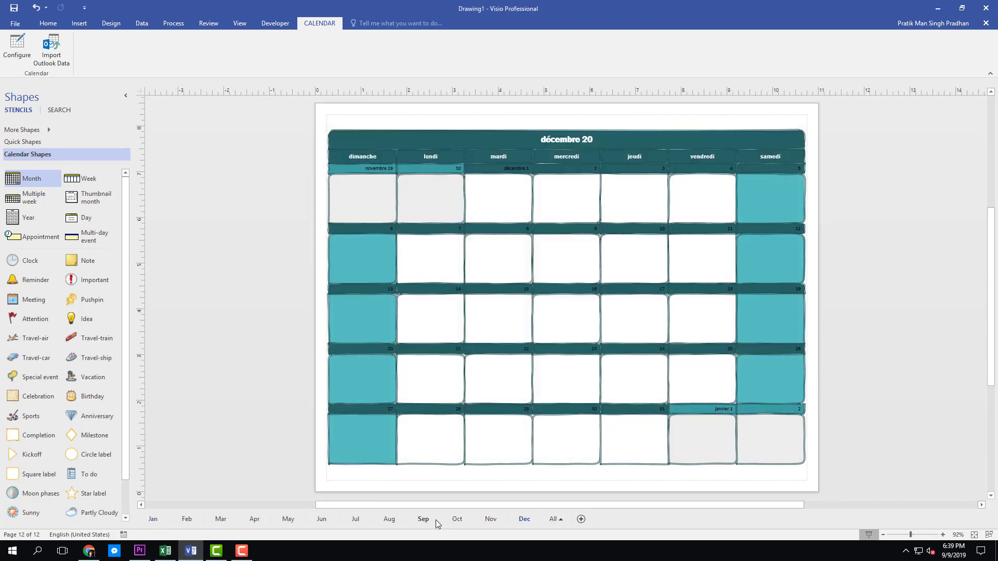
{"action": "left_click", "coordinate": [435, 520]}
{"action": "left_click", "coordinate": [393, 518]}
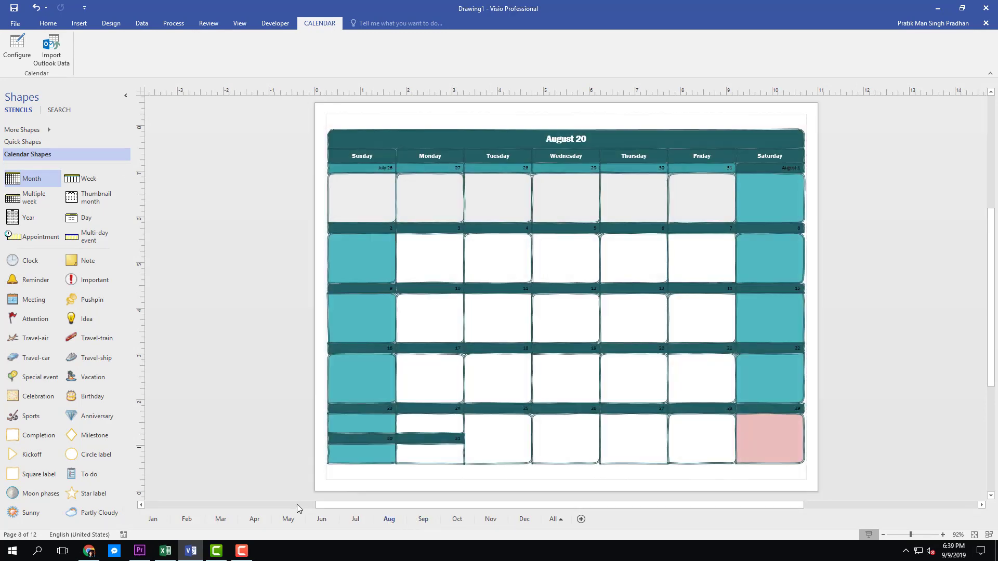
{"action": "left_click", "coordinate": [289, 518]}
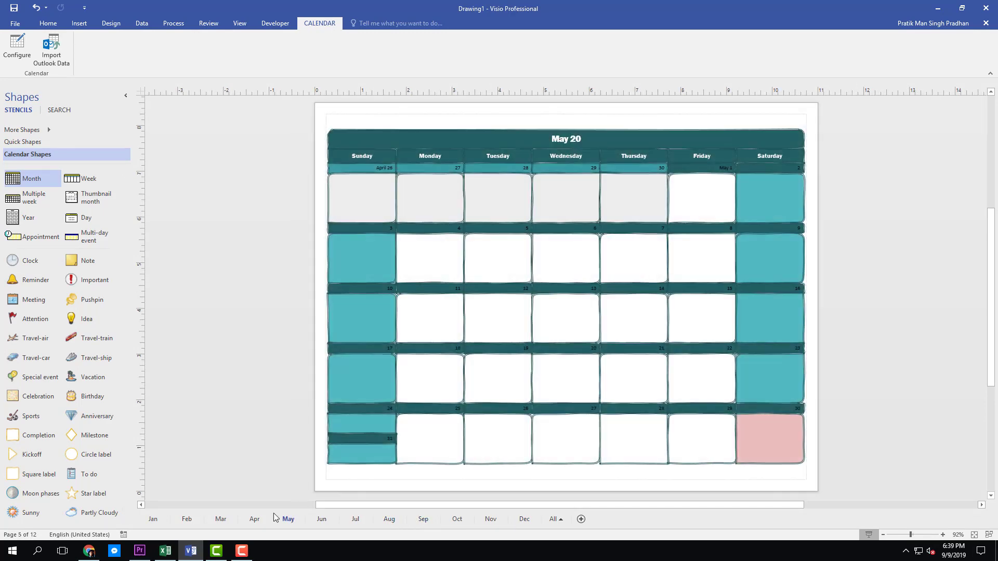
{"action": "left_click", "coordinate": [154, 519]}
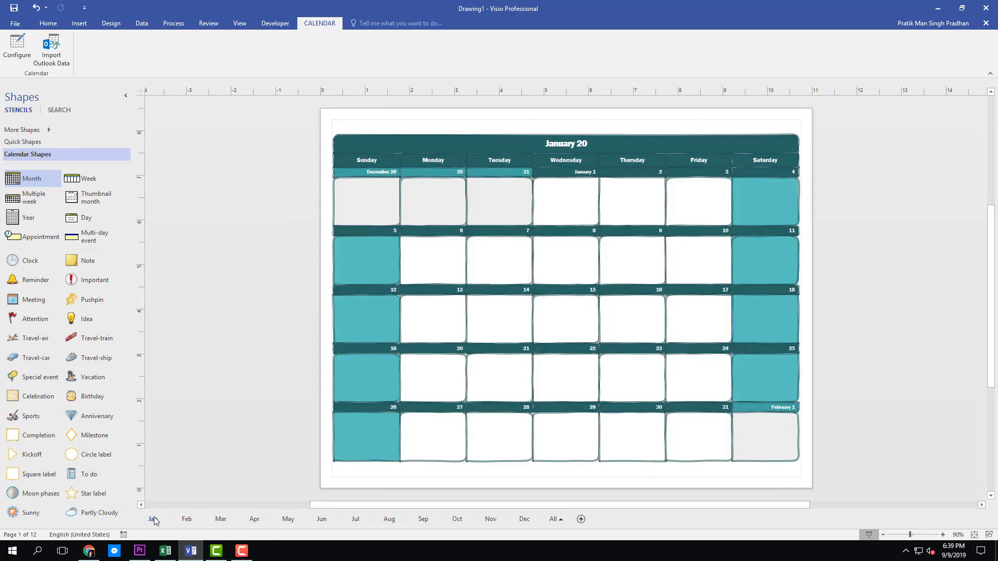